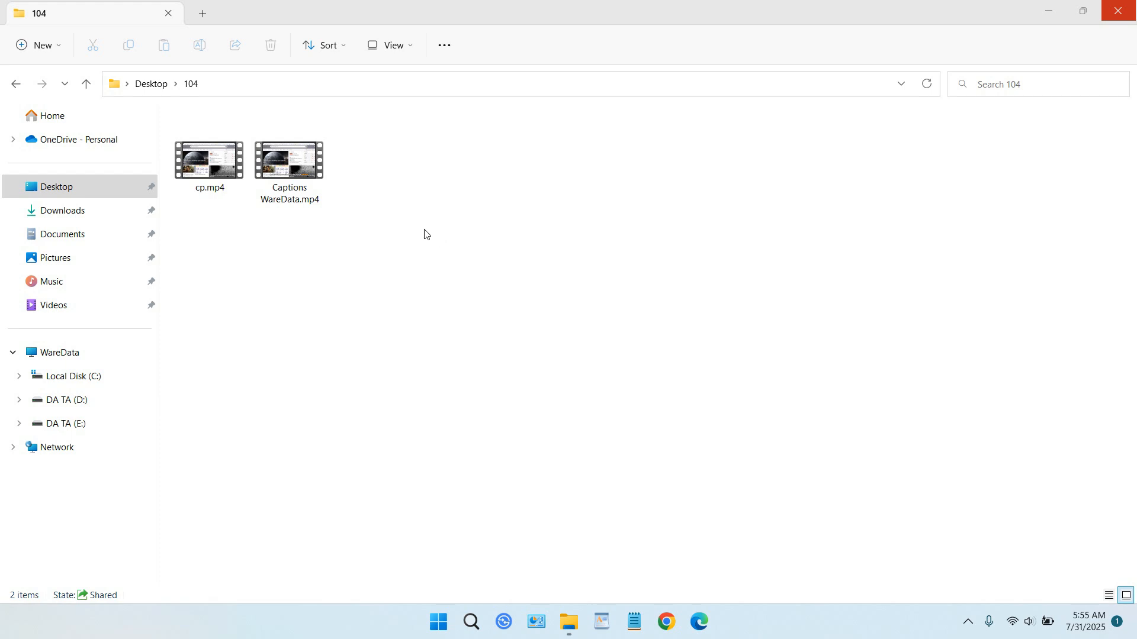
Step: Play the sample video Captions WareData.mp4 from the 104 folder and close the player
left_click(289, 170)
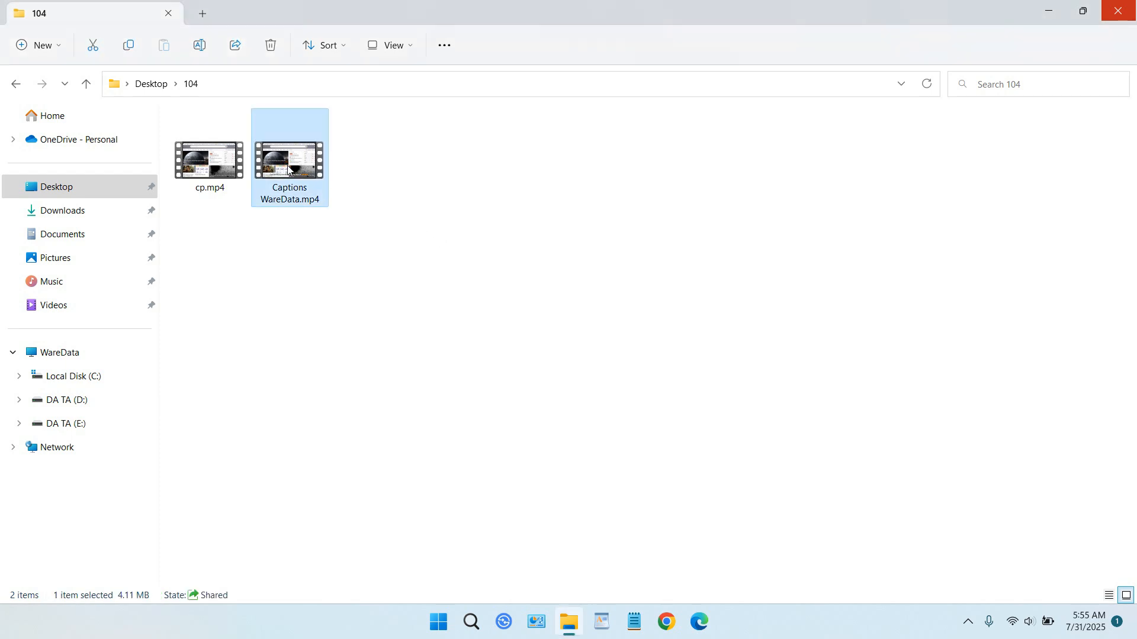
double_click(289, 170)
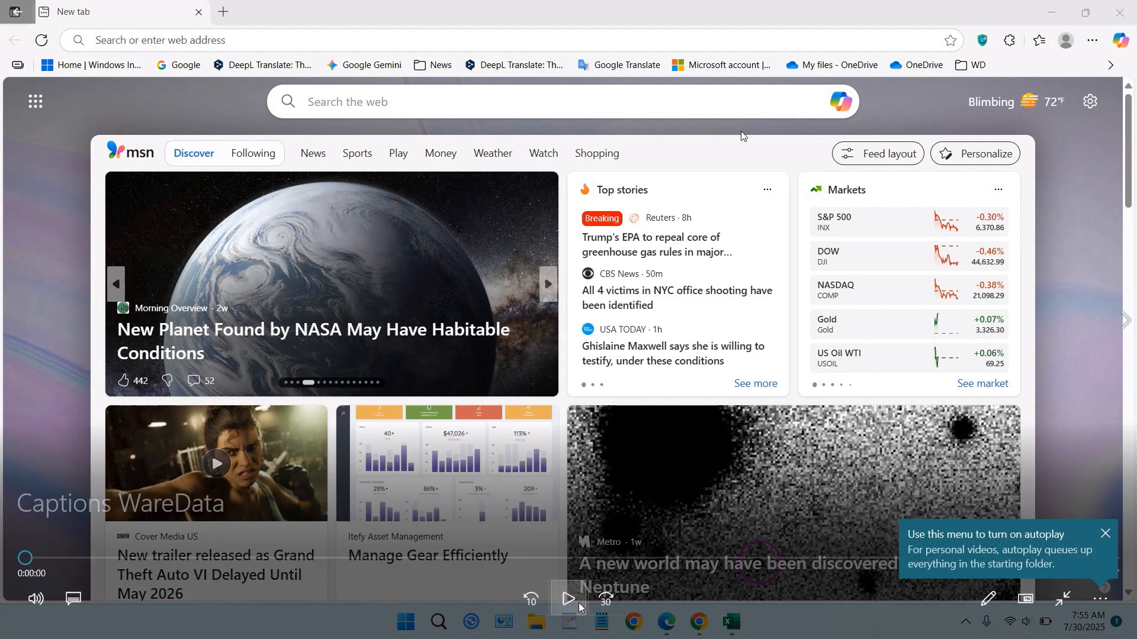
left_click(577, 603)
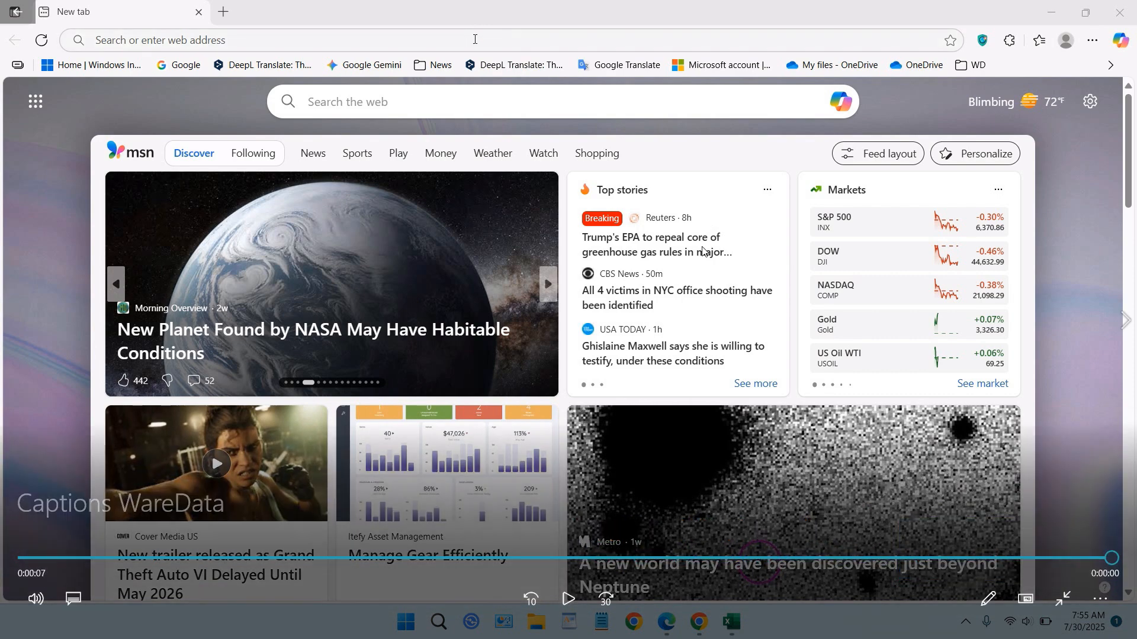
left_click(1118, 5)
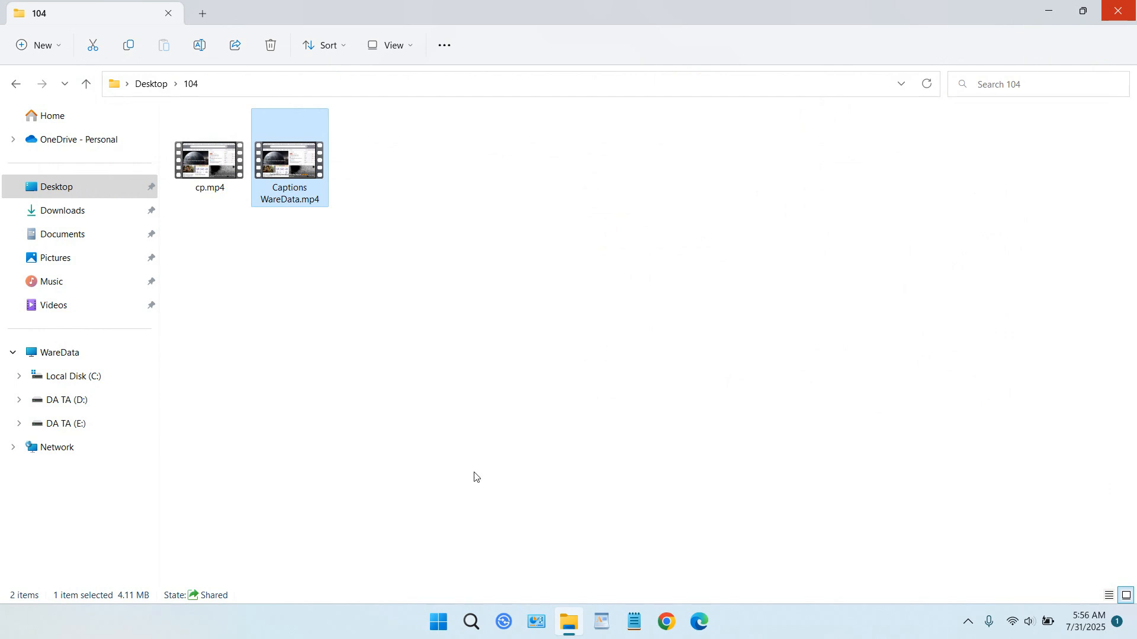
Step: Open Wondershare Filmora 14 and import cp.mp4 from the 104 folder on the Desktop
left_click(439, 620)
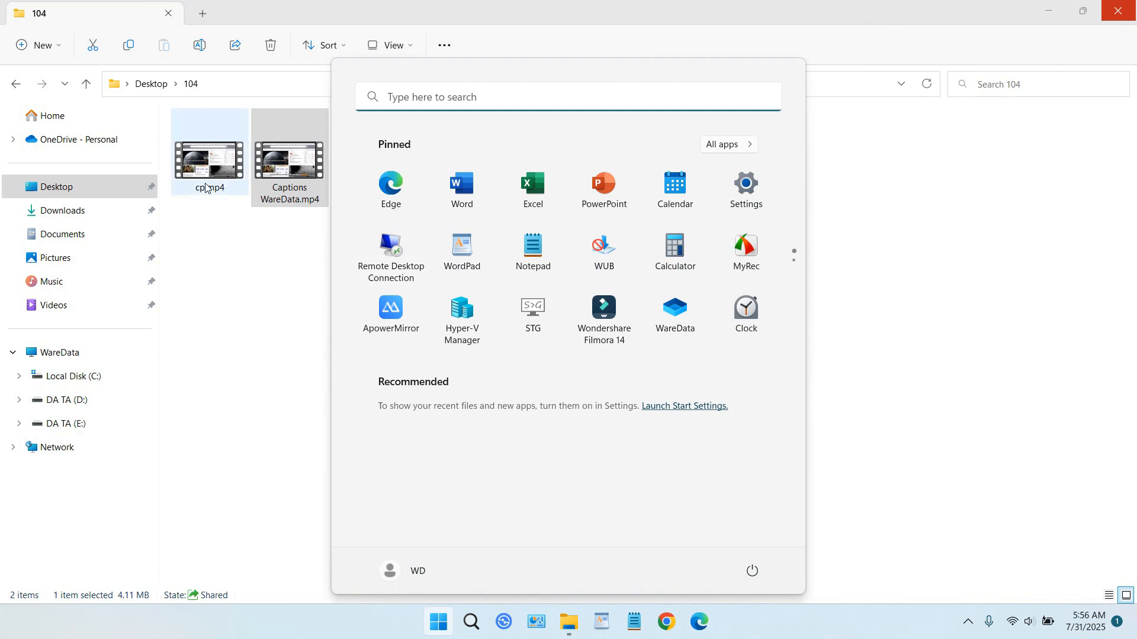
left_click(592, 311)
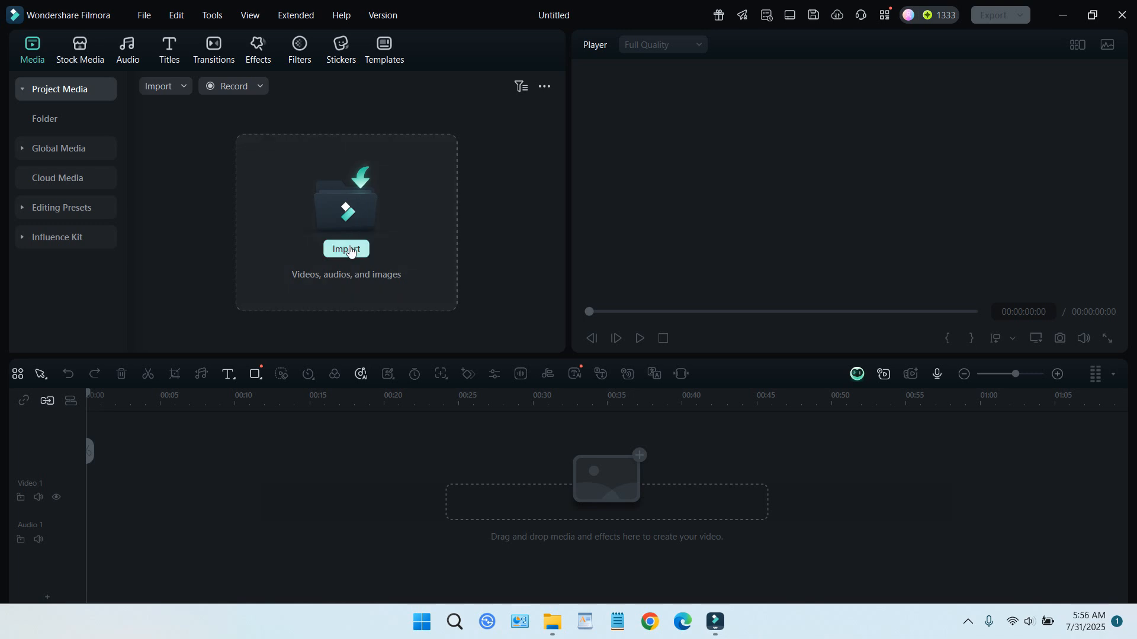
left_click(351, 251)
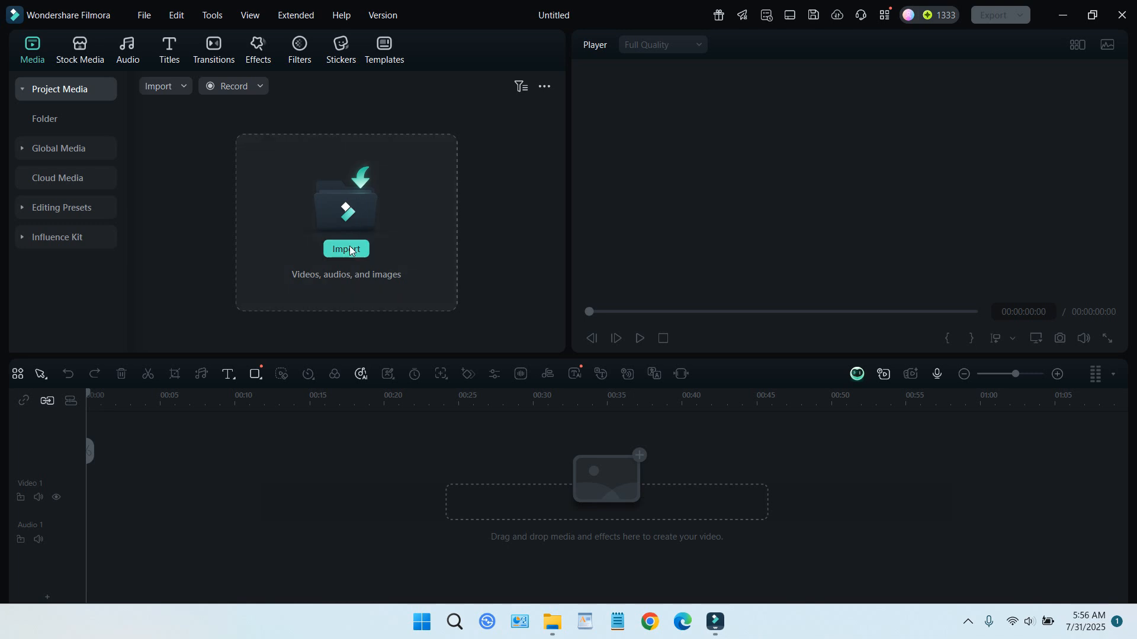
scroll(435, 177, "up", 5)
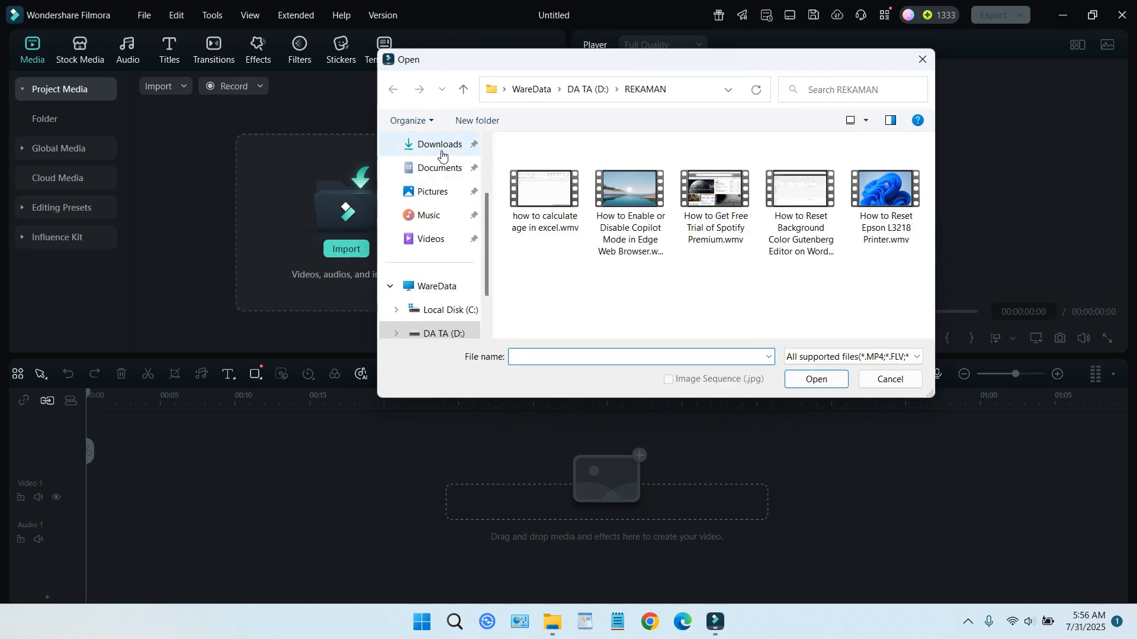
left_click(432, 215)
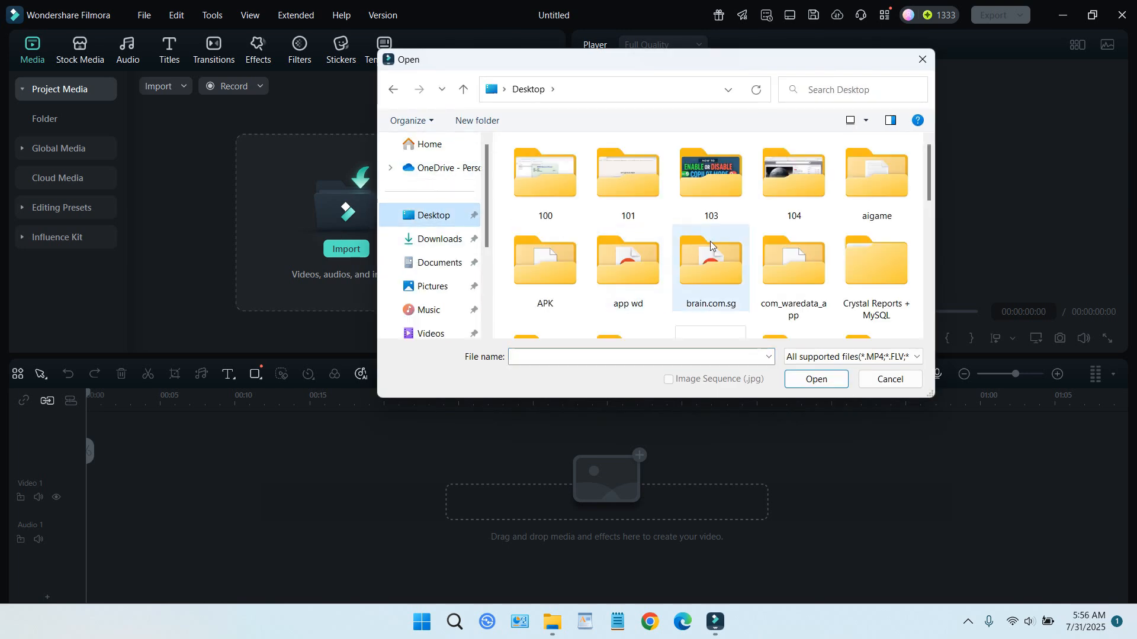
double_click(785, 196)
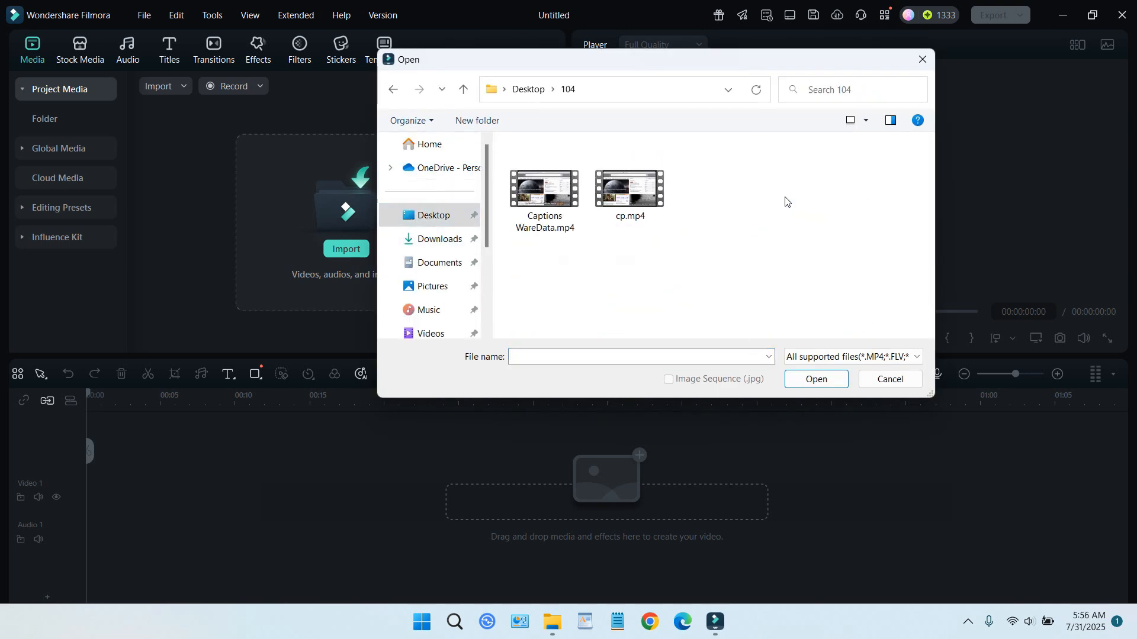
left_click(634, 204)
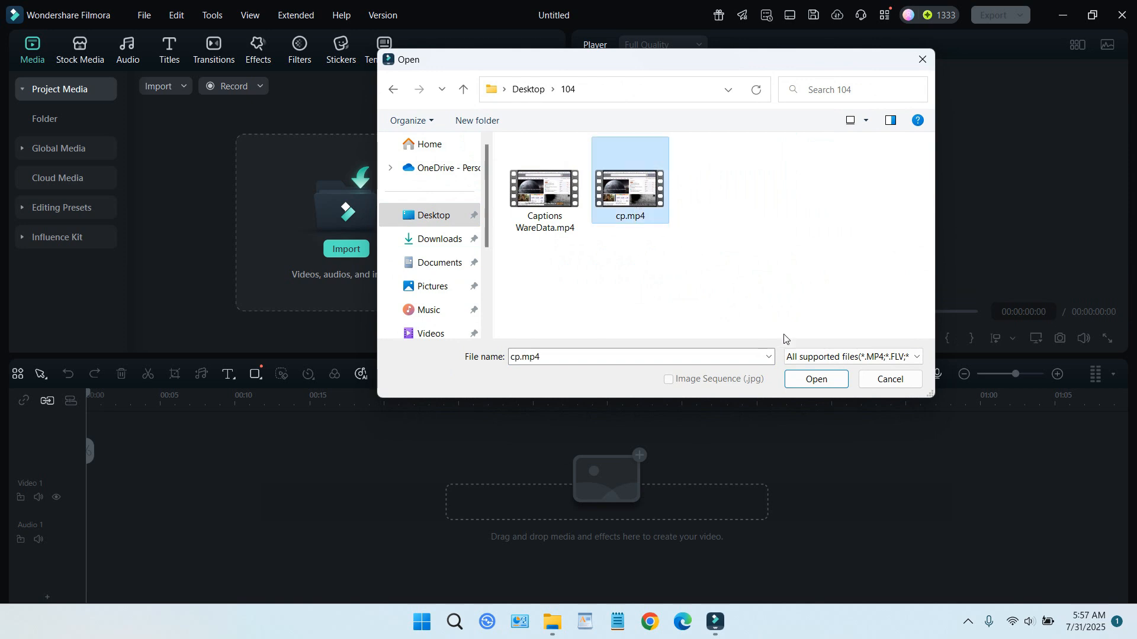
left_click(814, 380)
Step: Place the cp clip at the start of the Video 1 track, matching the project to the media at 1920x1080 30fps
left_click_drag(325, 165, 101, 491)
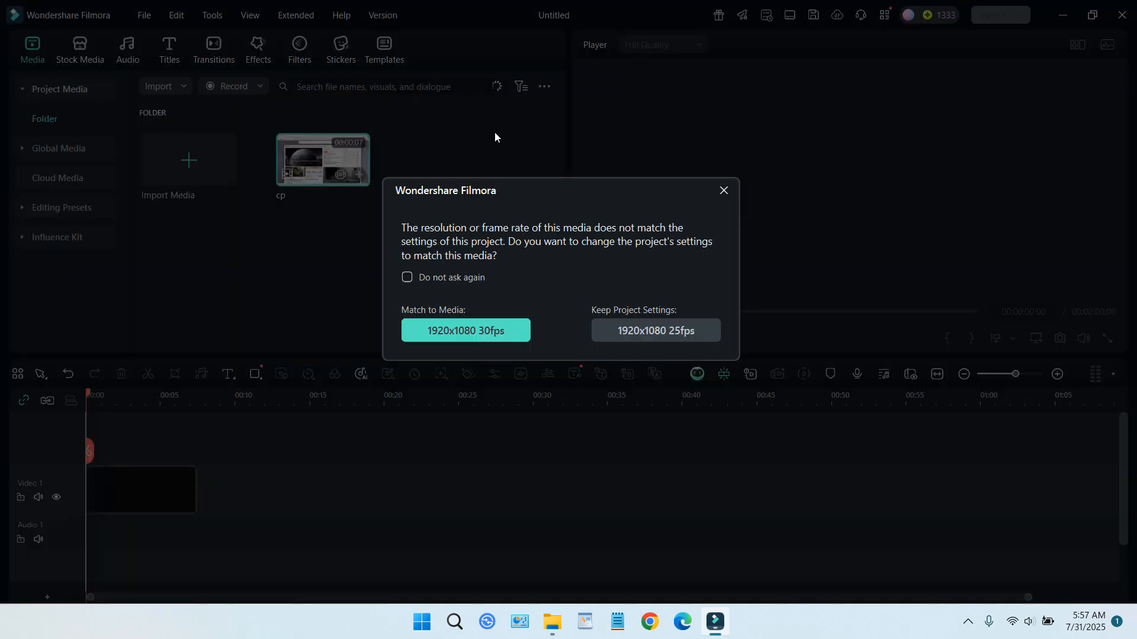
left_click(516, 327)
Step: Set the player's preview quality to 1/2 and play the clip
left_click(673, 45)
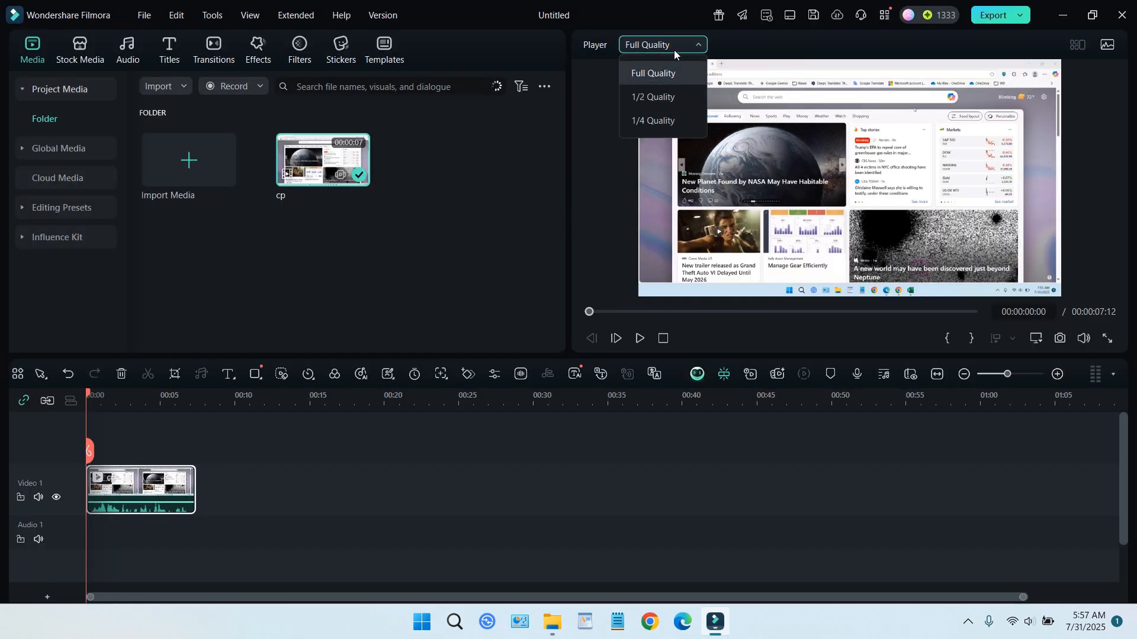
left_click(666, 102)
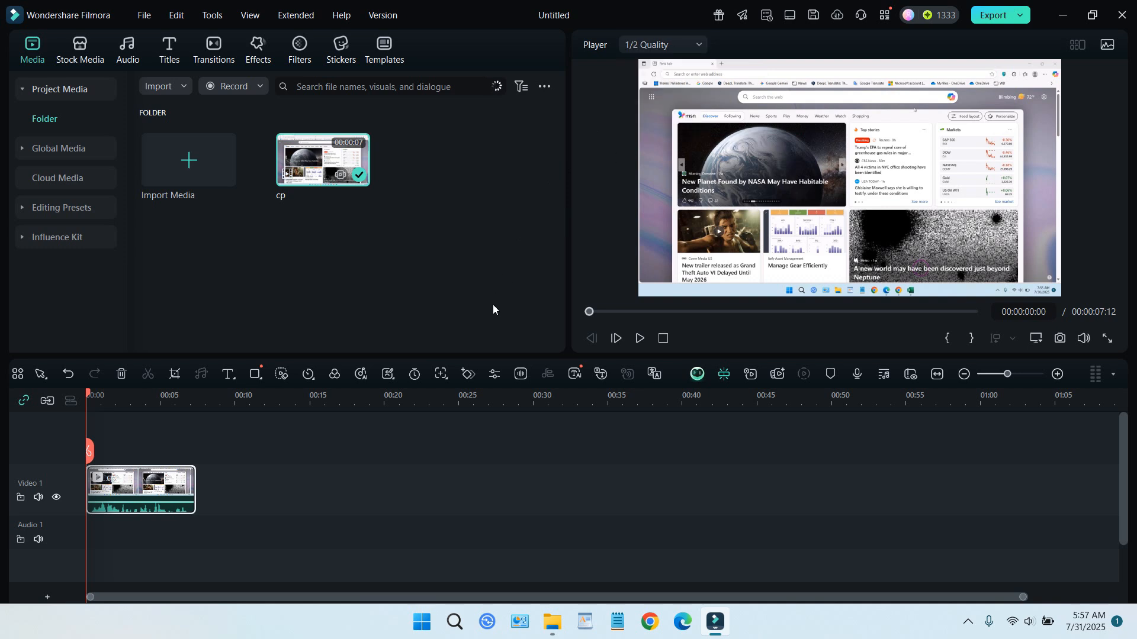
left_click(639, 338)
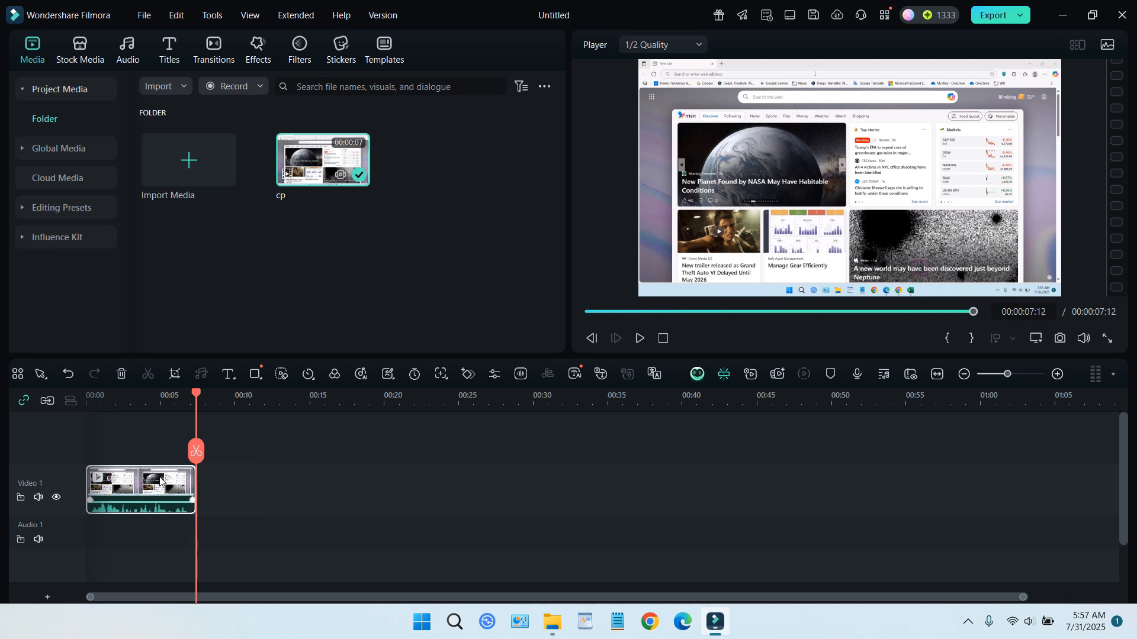
Step: Check the AI credits and generate dynamic captions for the entire timeline sequence with Auto Detect Language and No Translation
left_click(170, 54)
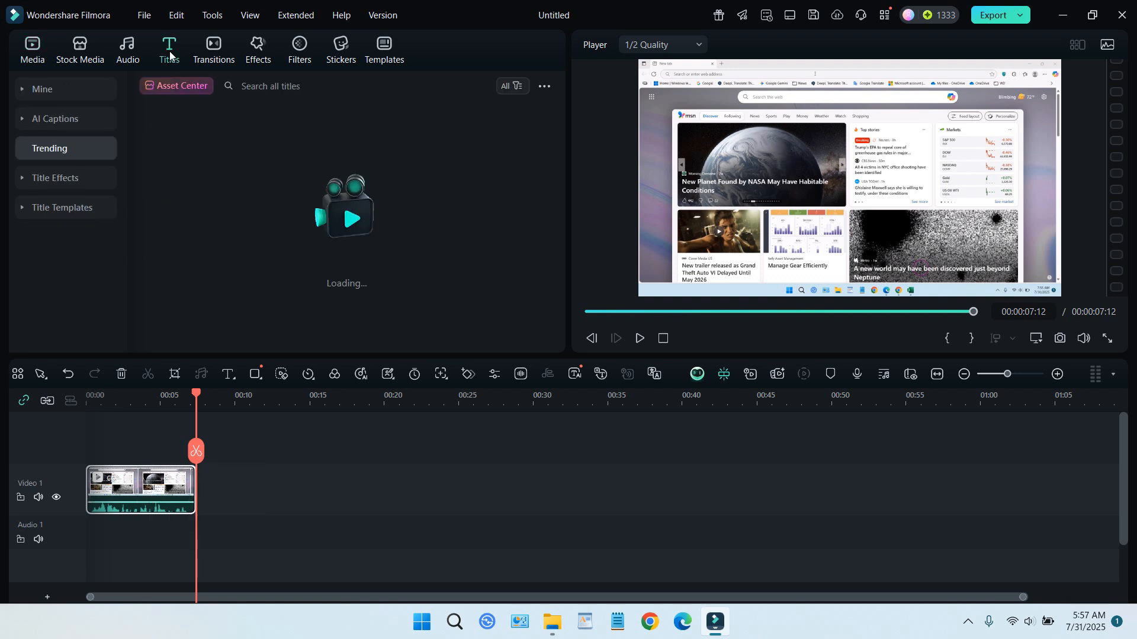
left_click(81, 122)
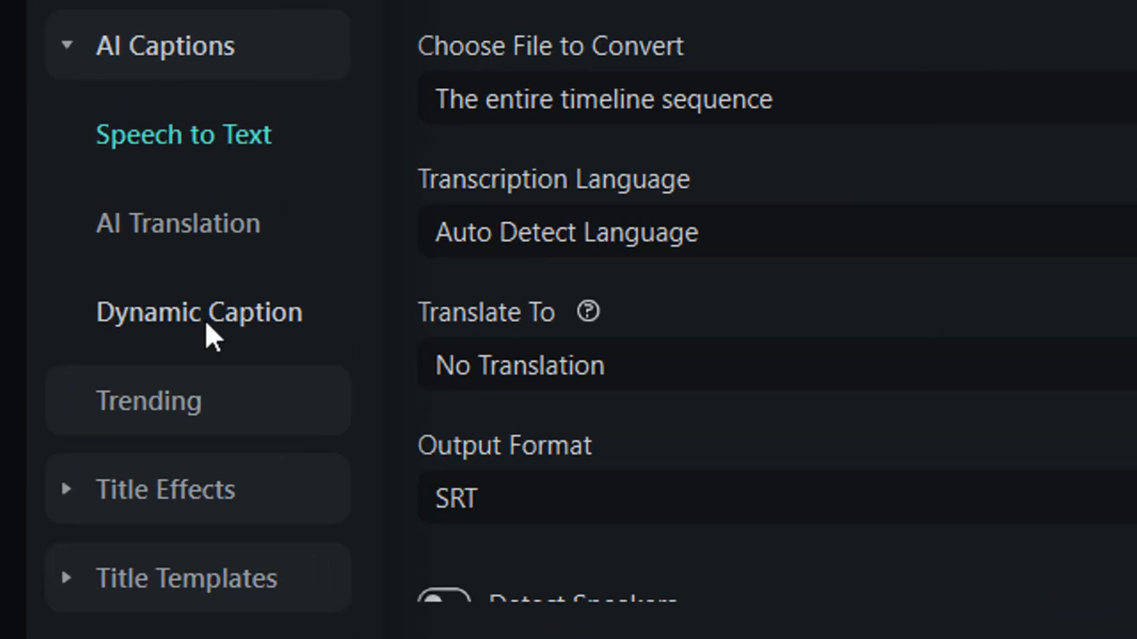
left_click(69, 210)
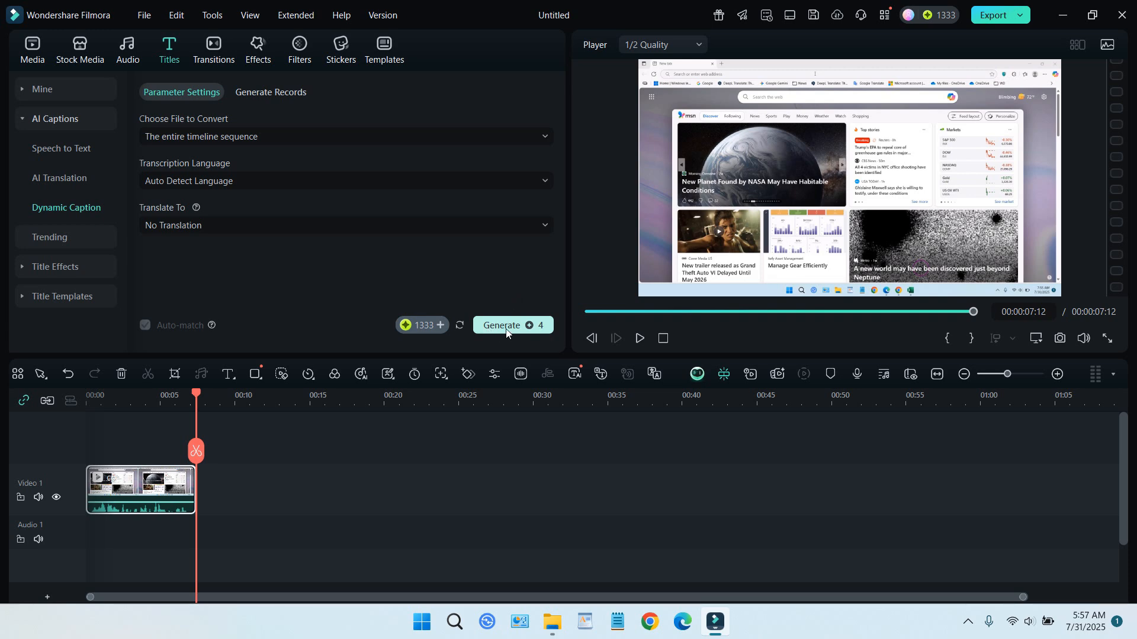
left_click(934, 22)
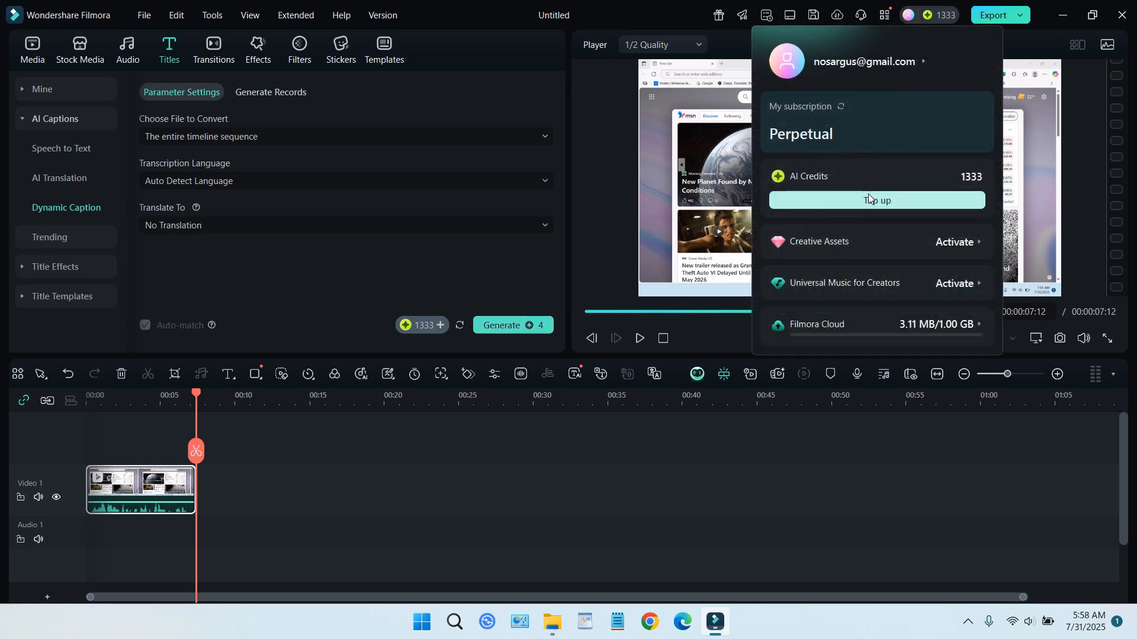
left_click(528, 279)
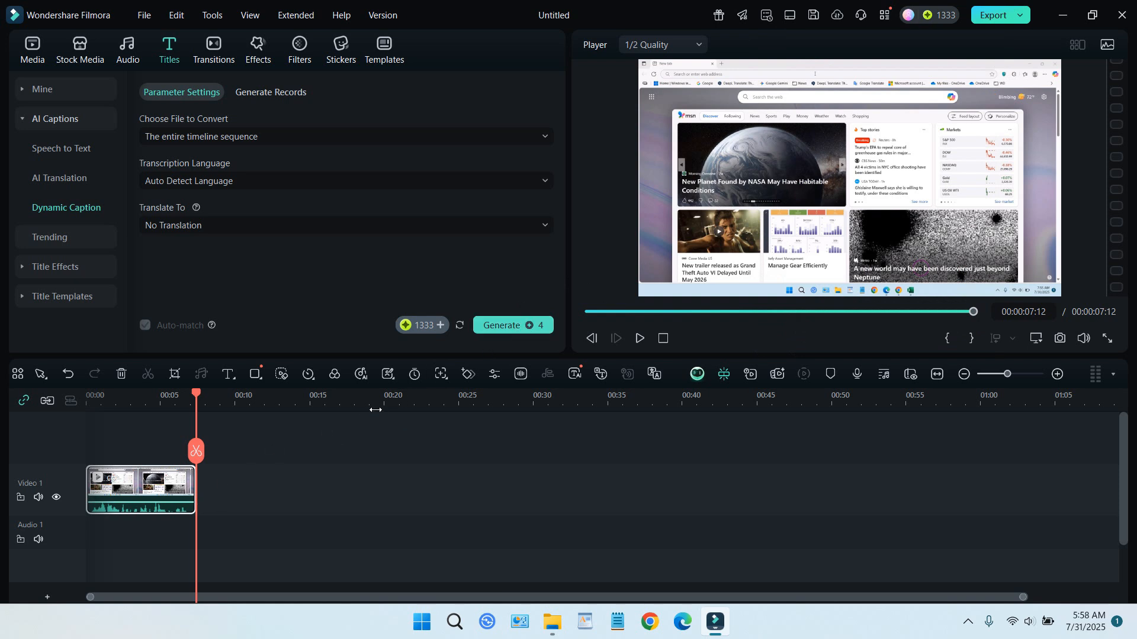
left_click(507, 328)
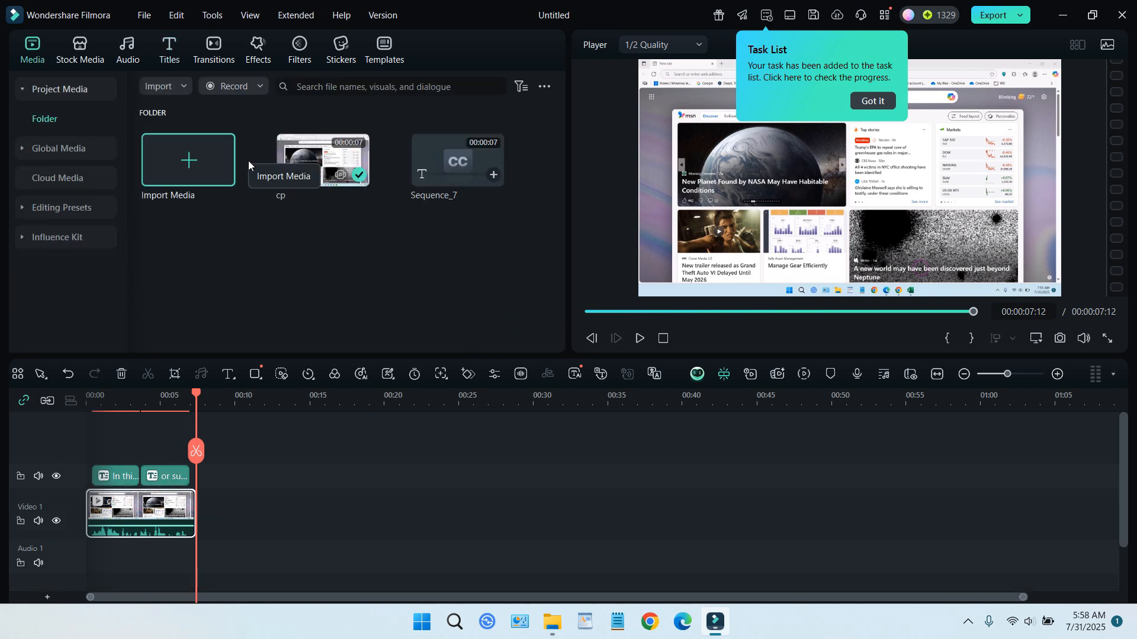
Step: Fit the timeline to the view and preview the generated captions from the beginning of the video
left_click(940, 379)
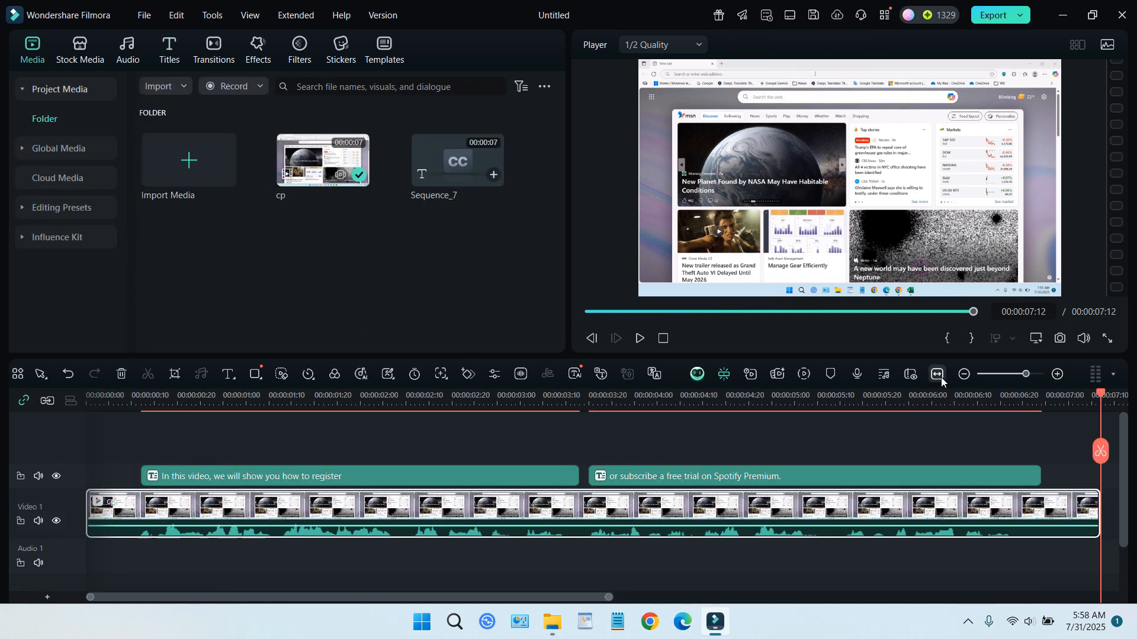
left_click_drag(1100, 394, 136, 450)
left_click(640, 339)
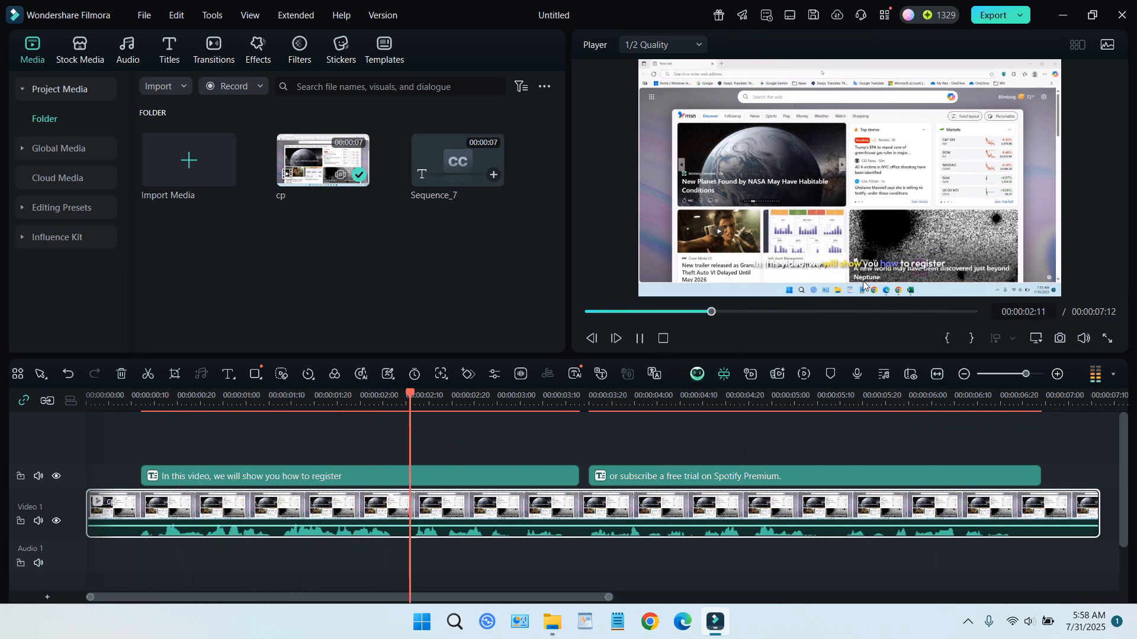
left_click(640, 340)
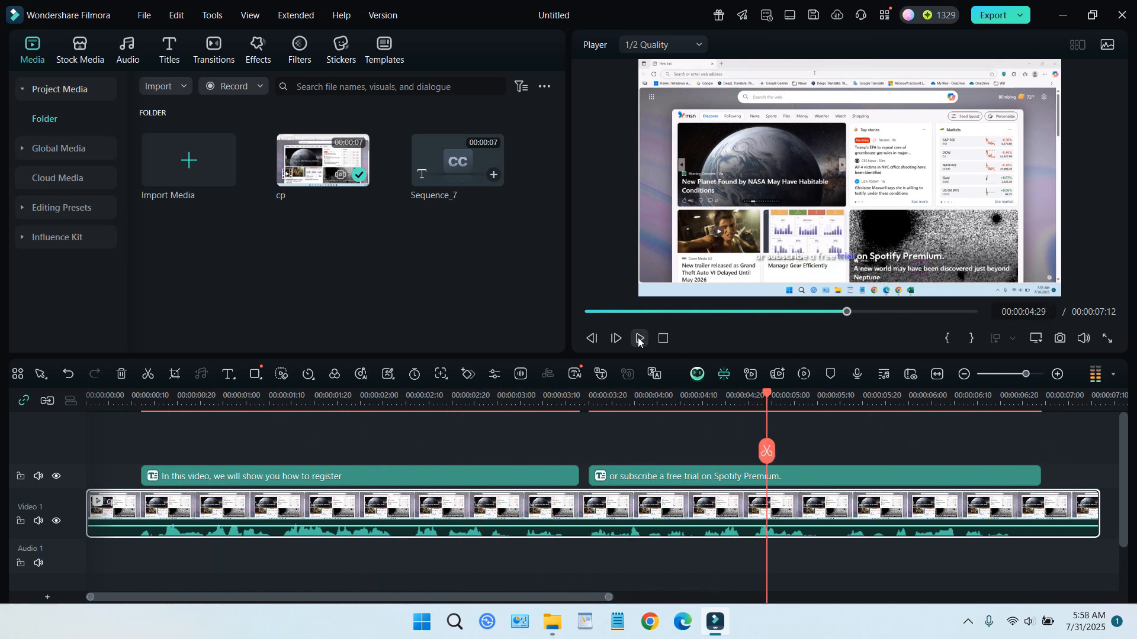
Step: Apply the white-and-orange "Your Text Here" template from the first caption to all captions and preview the result
left_click(418, 481)
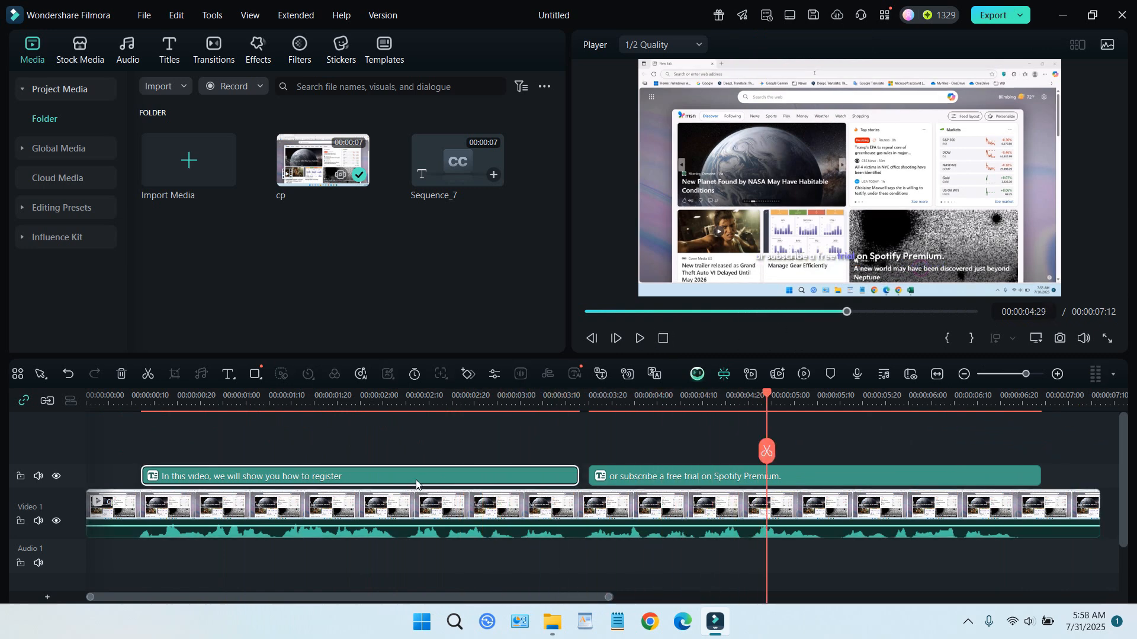
double_click(416, 484)
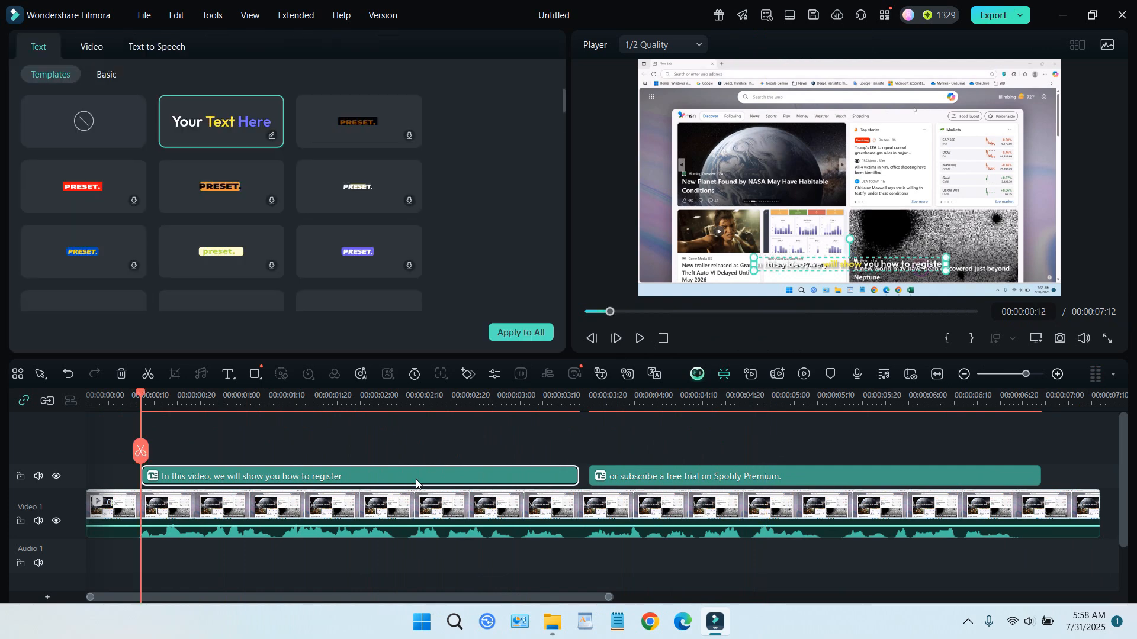
scroll(495, 214, "down", 8)
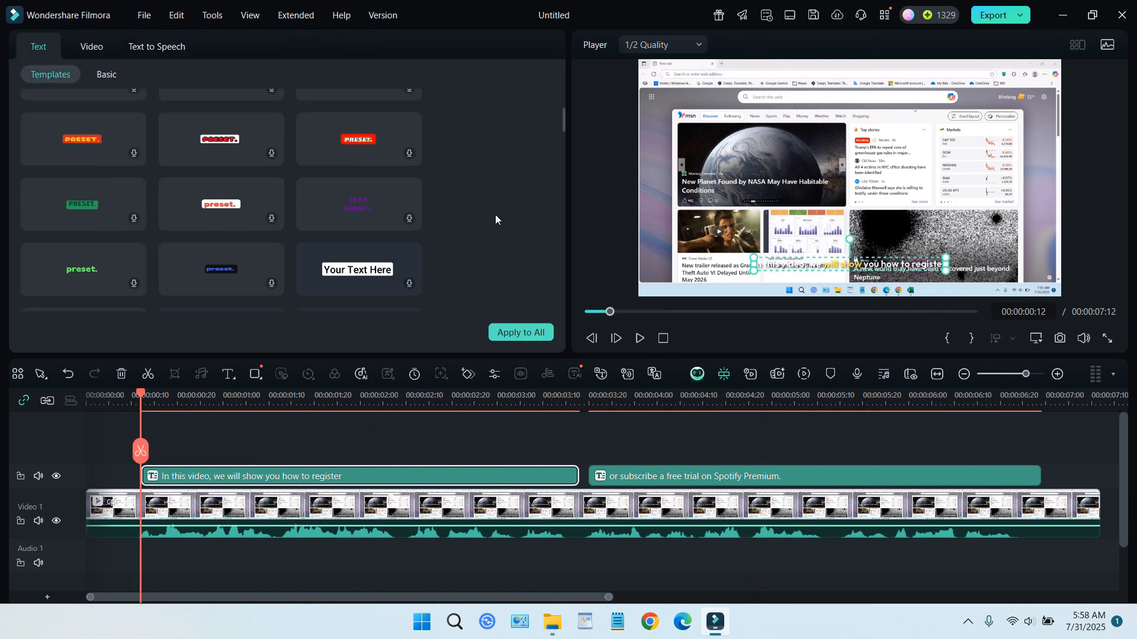
scroll(495, 216, "up", 3)
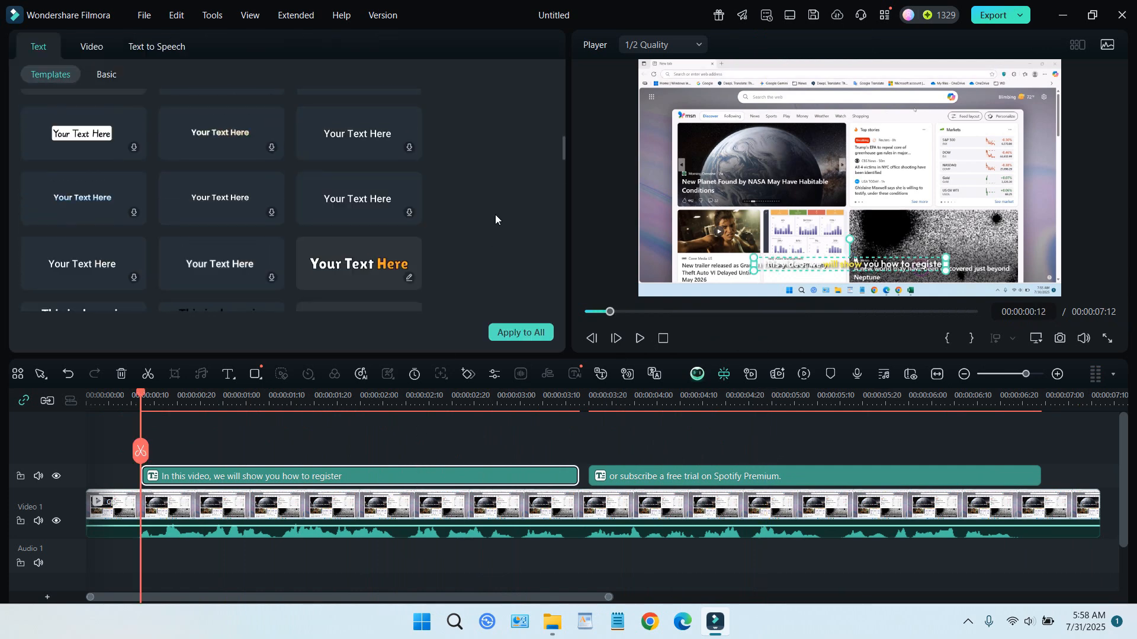
left_click(355, 266)
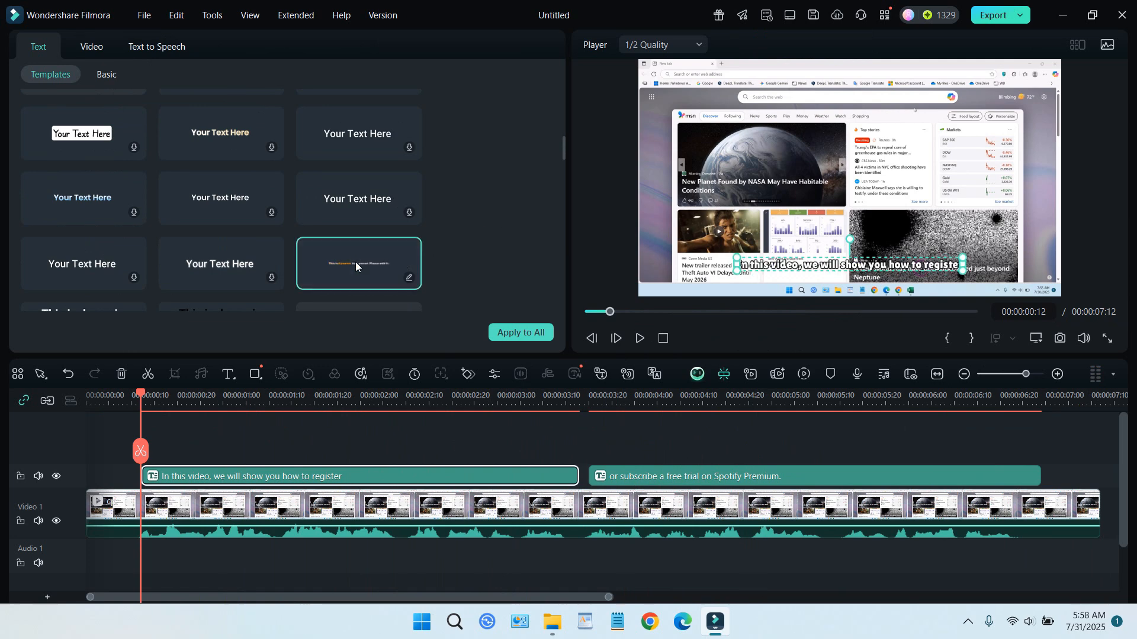
left_click(528, 333)
left_click(646, 319)
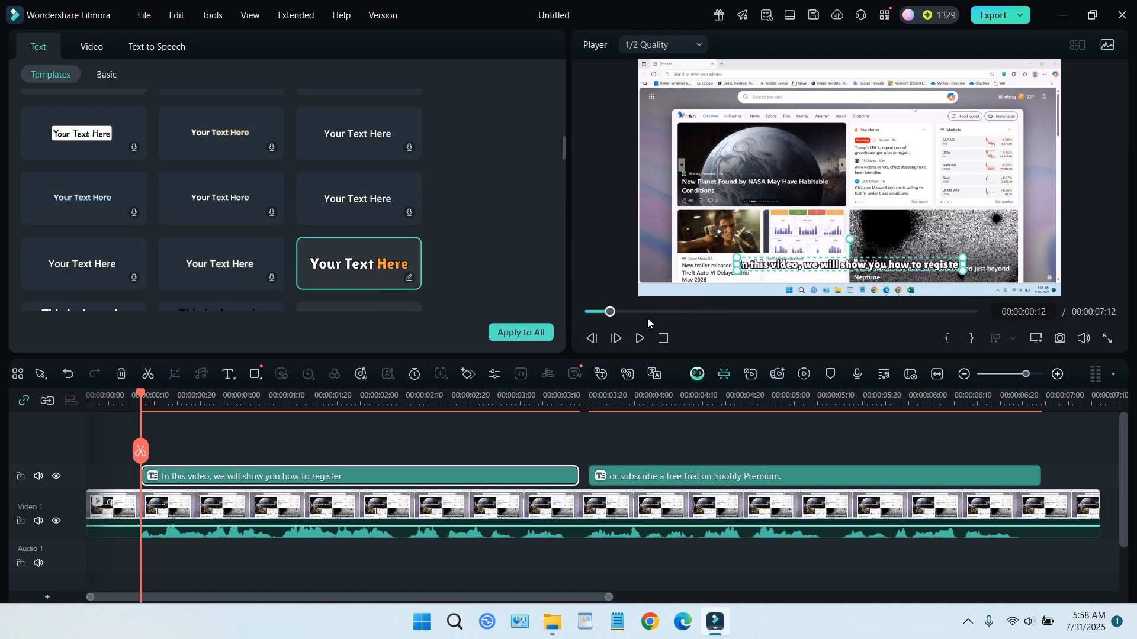
left_click(640, 338)
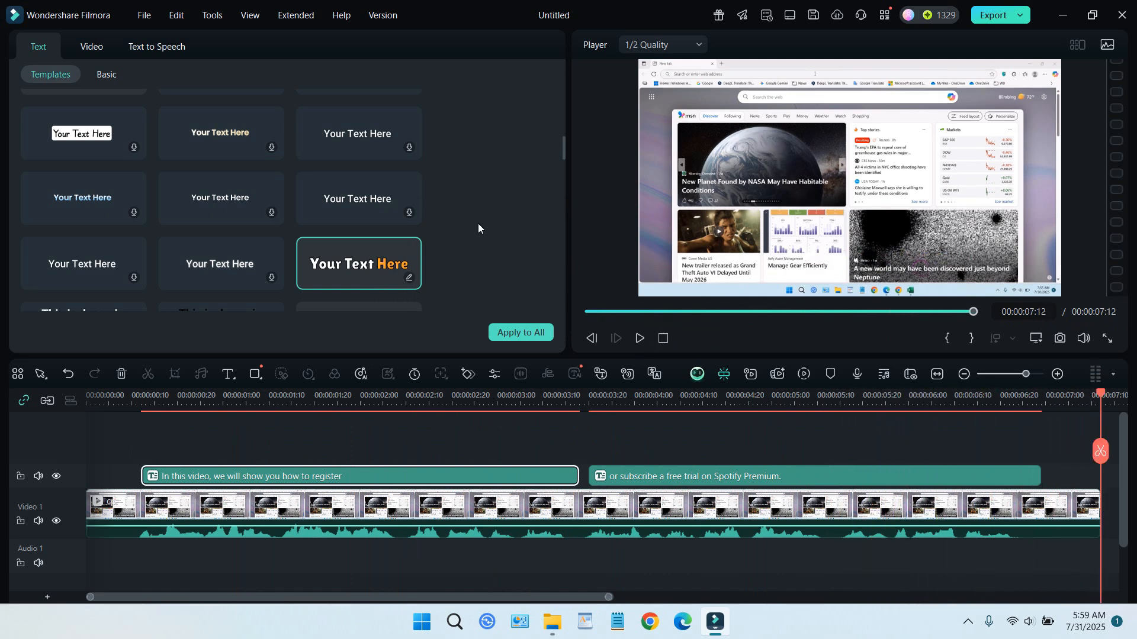
Step: Apply the "Your Text Here" template with the blue-highlighted middle word and yellow last word to the first caption and preview it
scroll(479, 228, "down", 3)
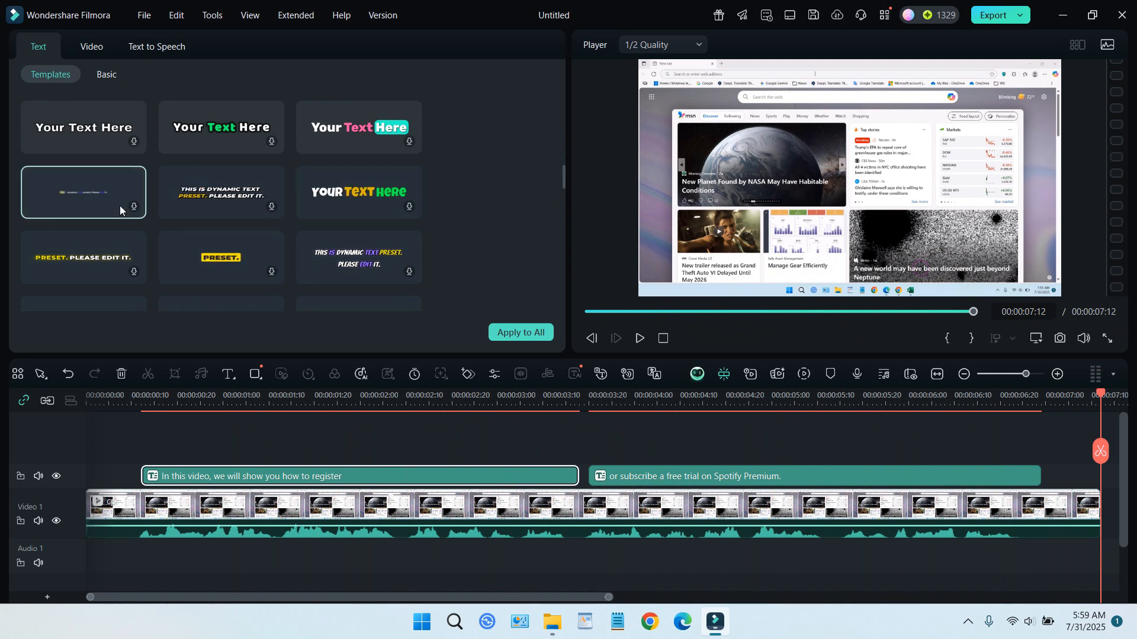
scroll(385, 145, "down", 3)
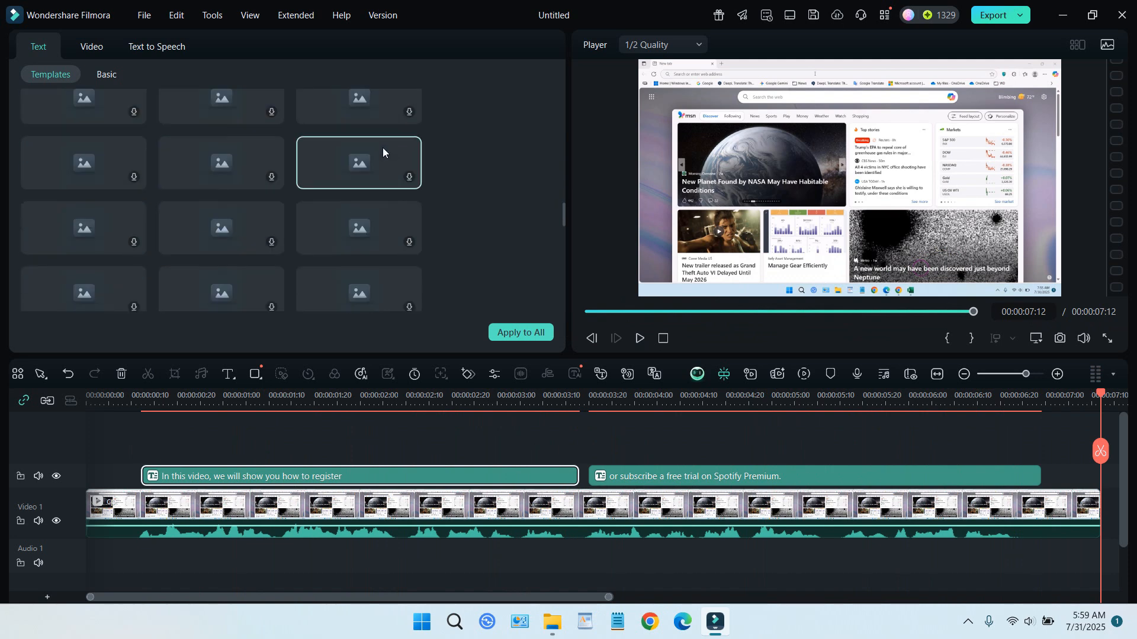
scroll(371, 180, "down", 2)
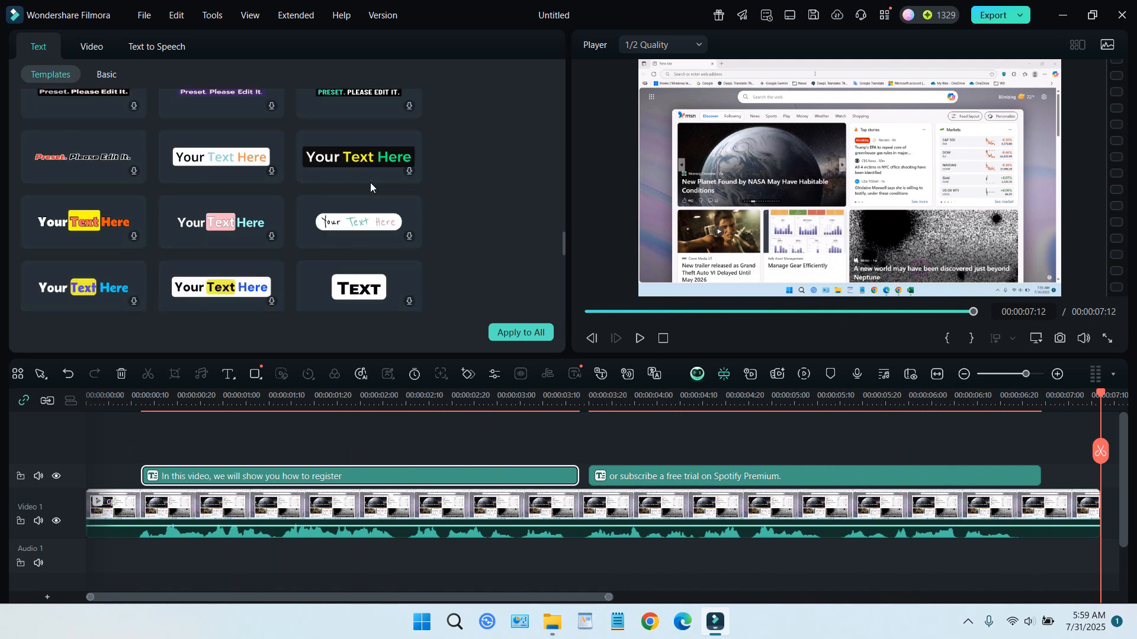
scroll(371, 185, "down", 3)
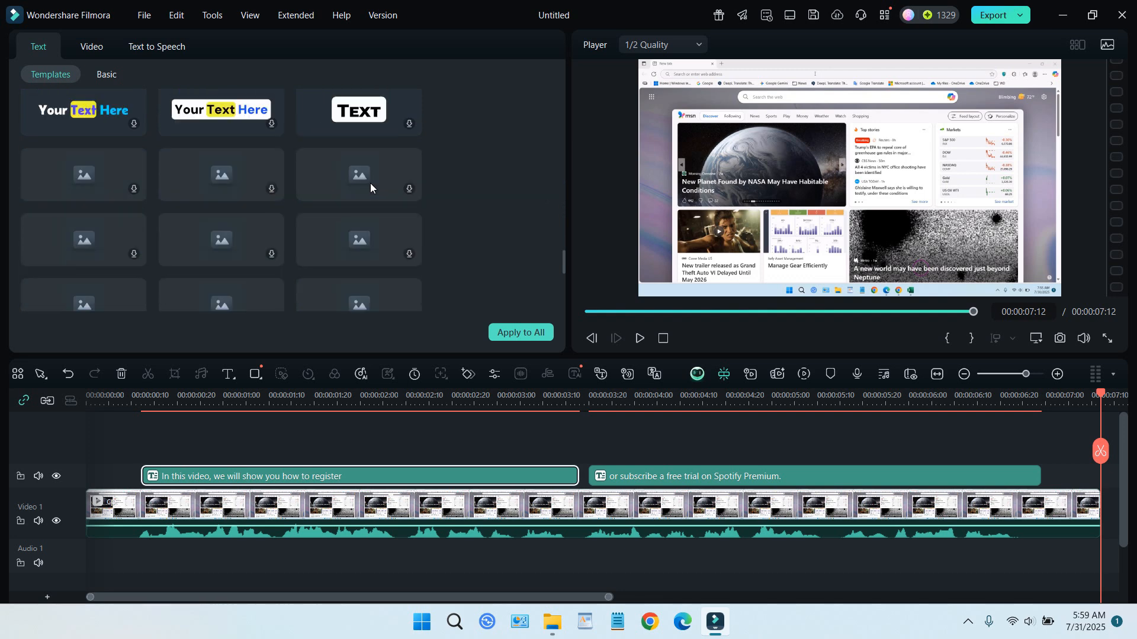
scroll(371, 183, "up", 3)
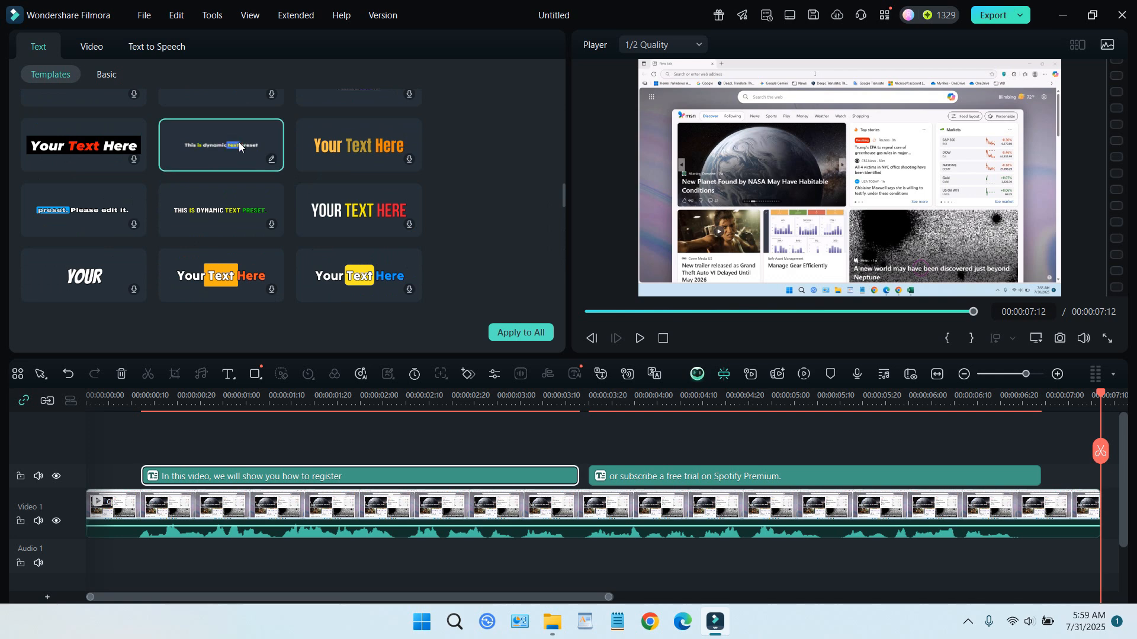
left_click(1085, 403)
left_click_drag(1085, 402, 347, 401)
left_click(640, 338)
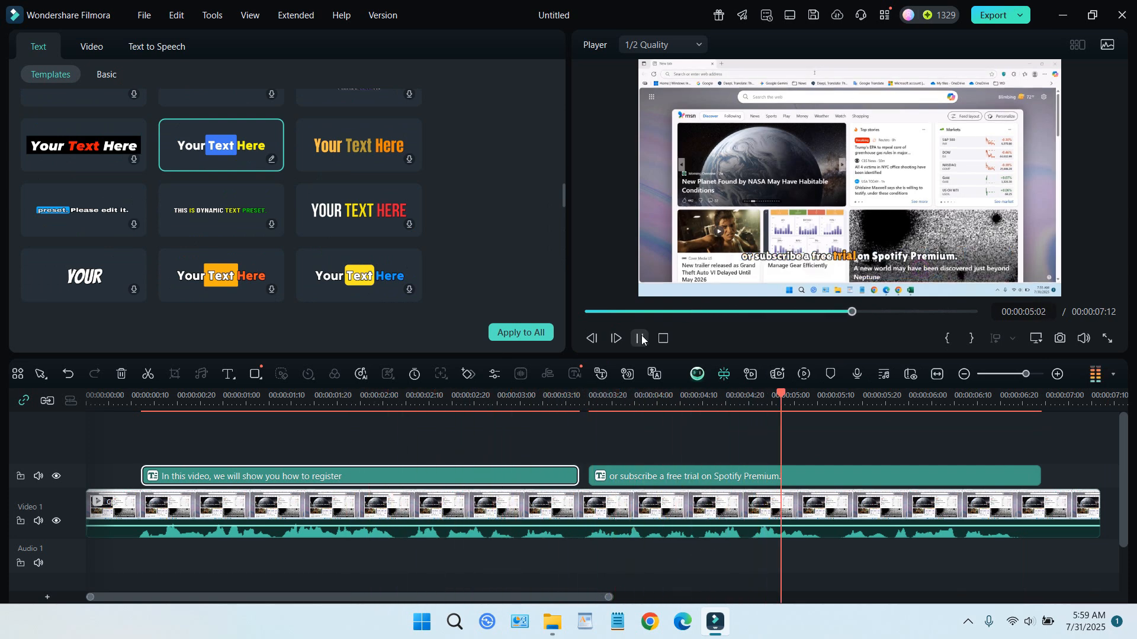
left_click(641, 338)
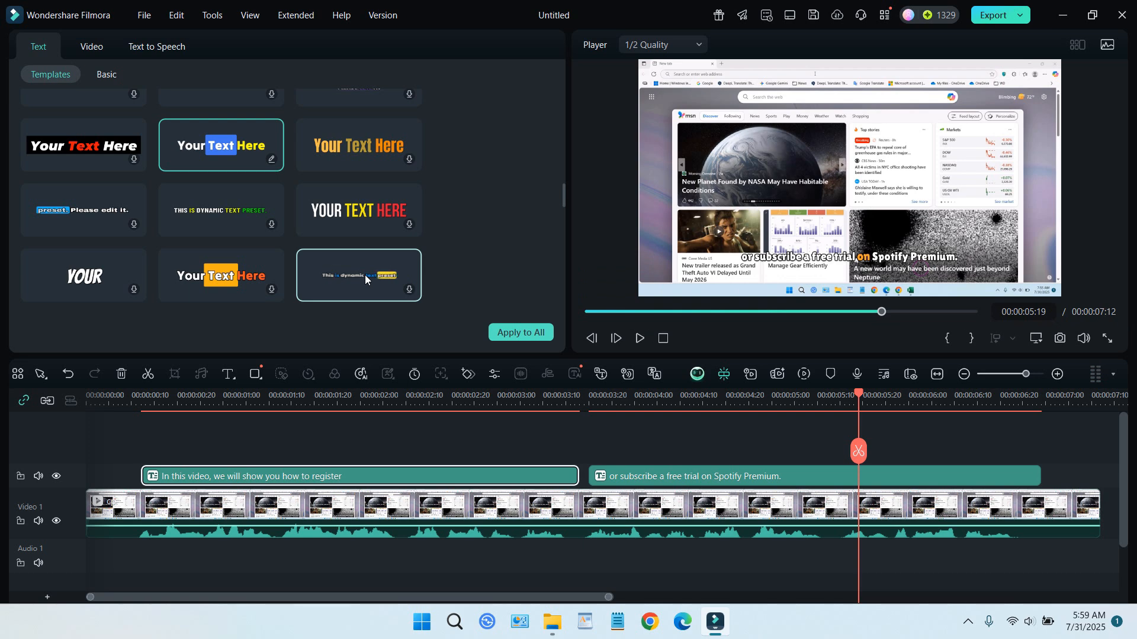
Step: Apply the yellow-and-purple "Your Text Here" template with the rounded black background to all captions and preview the result
scroll(365, 275, "down", 1)
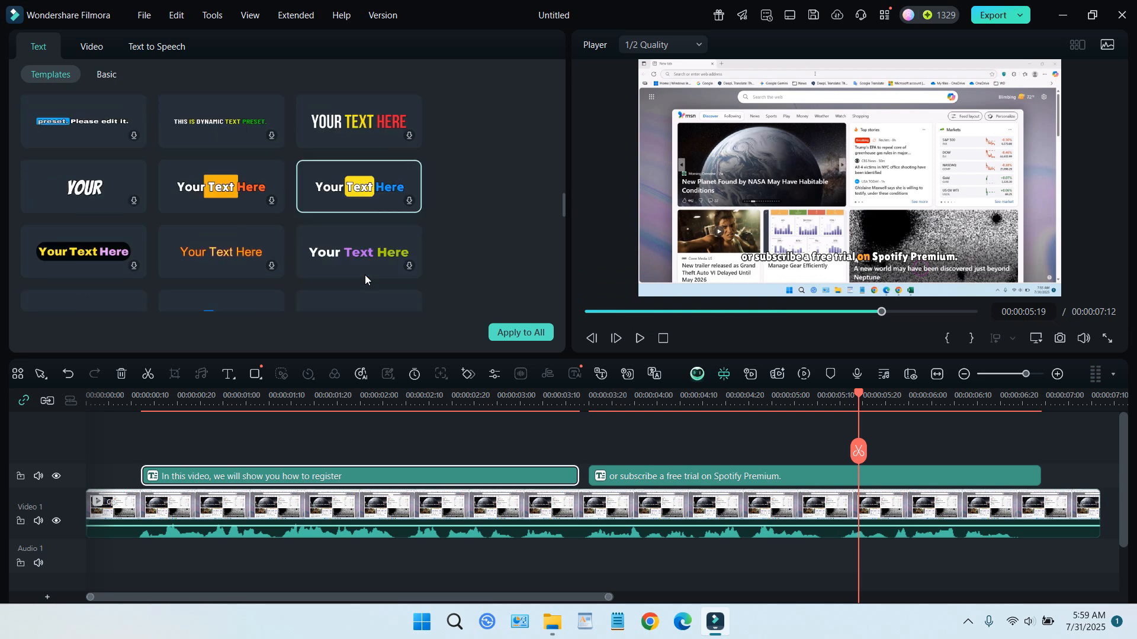
left_click_drag(857, 394, 300, 439)
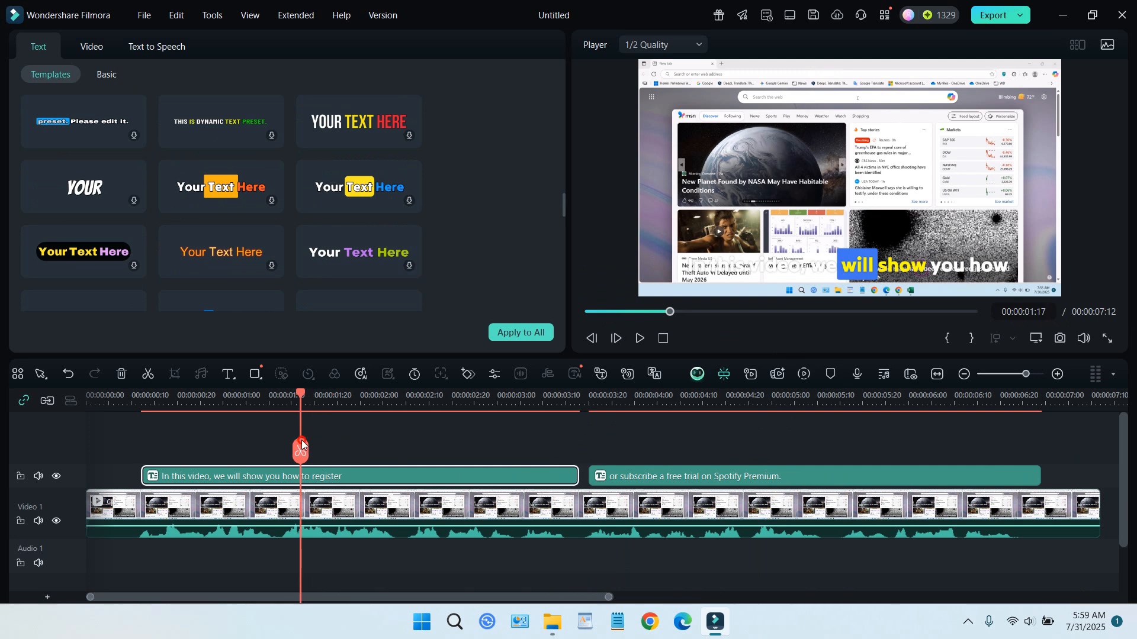
left_click(134, 266)
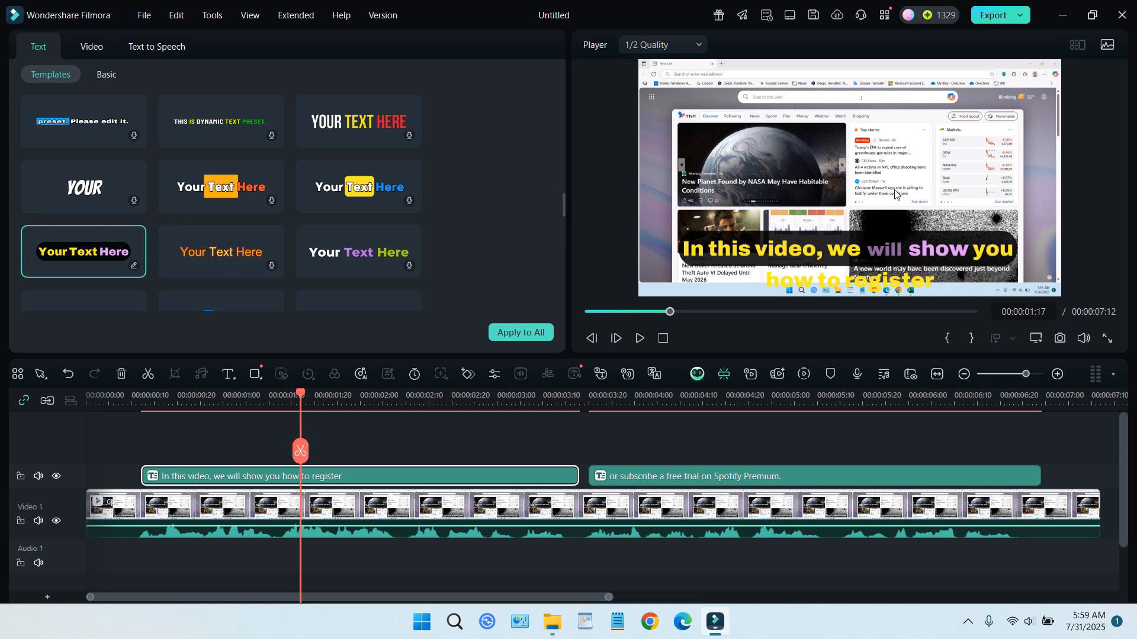
left_click(534, 336)
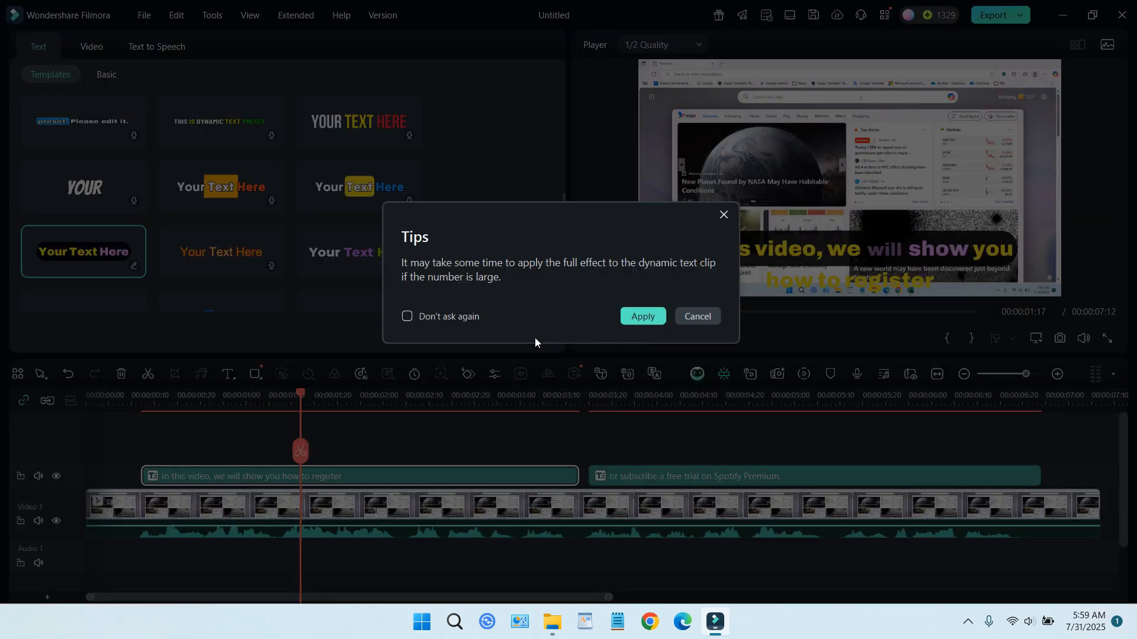
left_click(650, 316)
left_click_drag(300, 394, 143, 426)
left_click(639, 338)
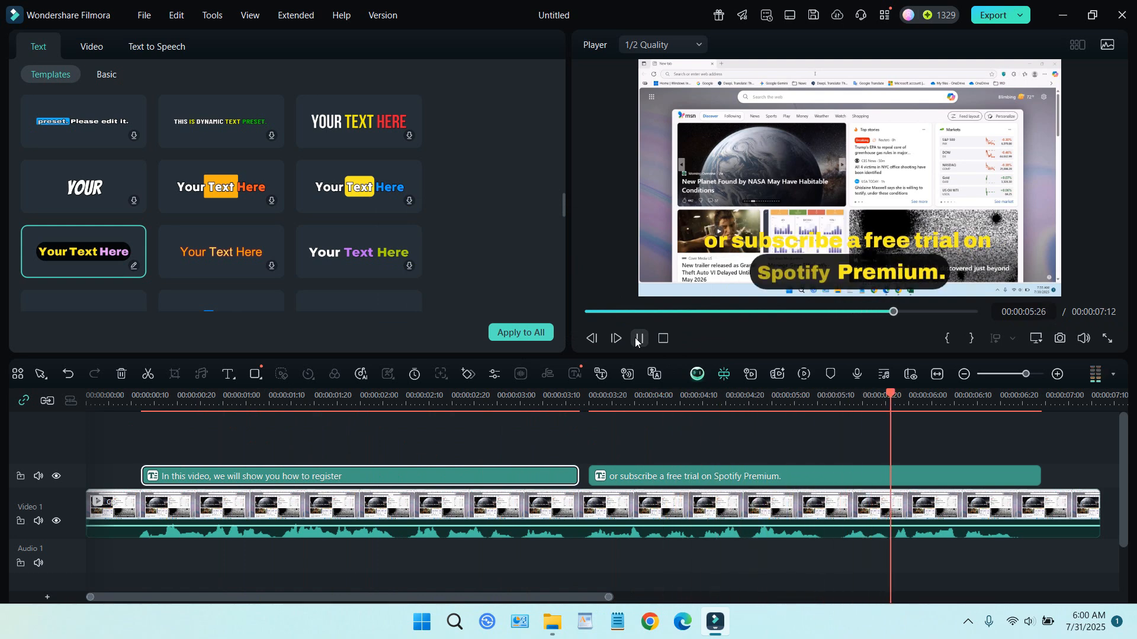
left_click(640, 338)
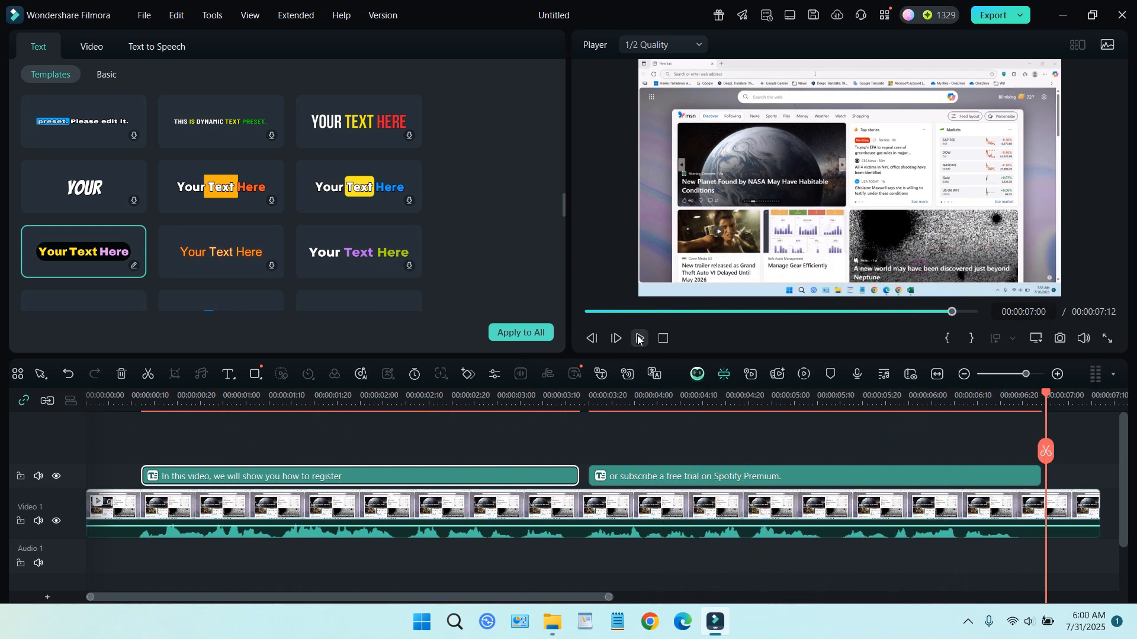
Step: Browse the remaining templates and apply the white-and-orange "Your Text Here" template to only the second caption
scroll(528, 282, "down", 5)
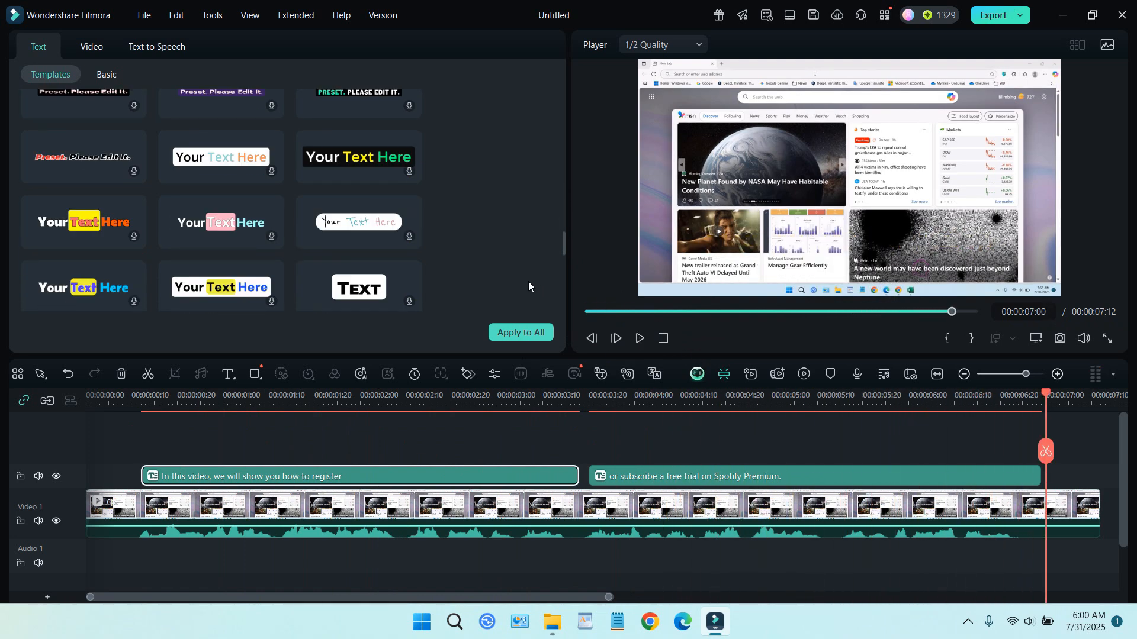
scroll(529, 286, "down", 2)
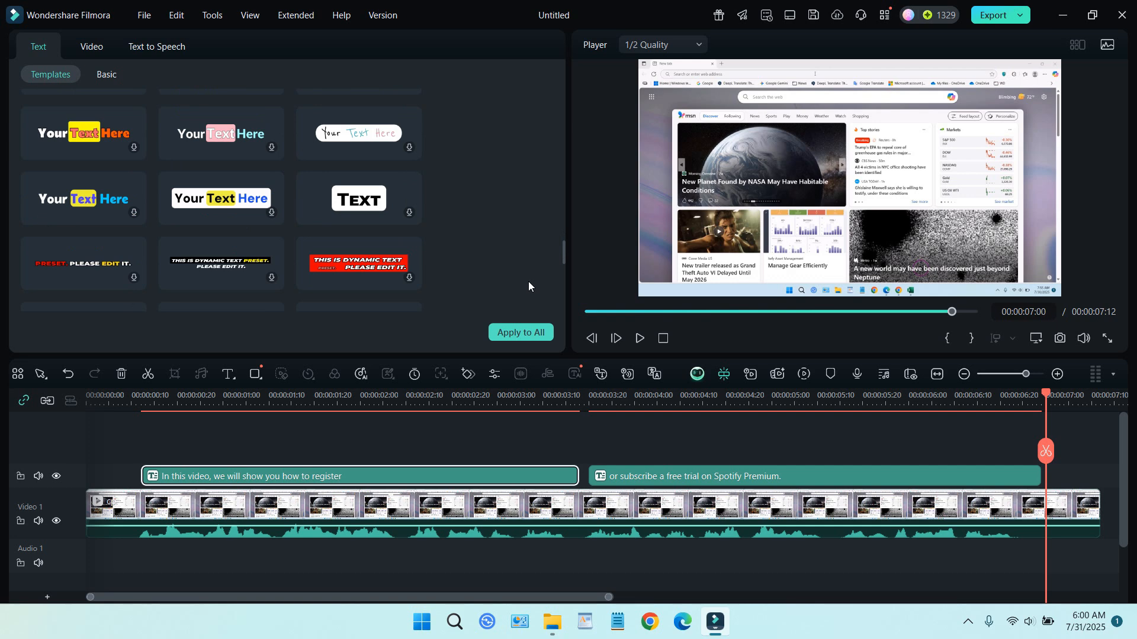
scroll(528, 282, "down", 4)
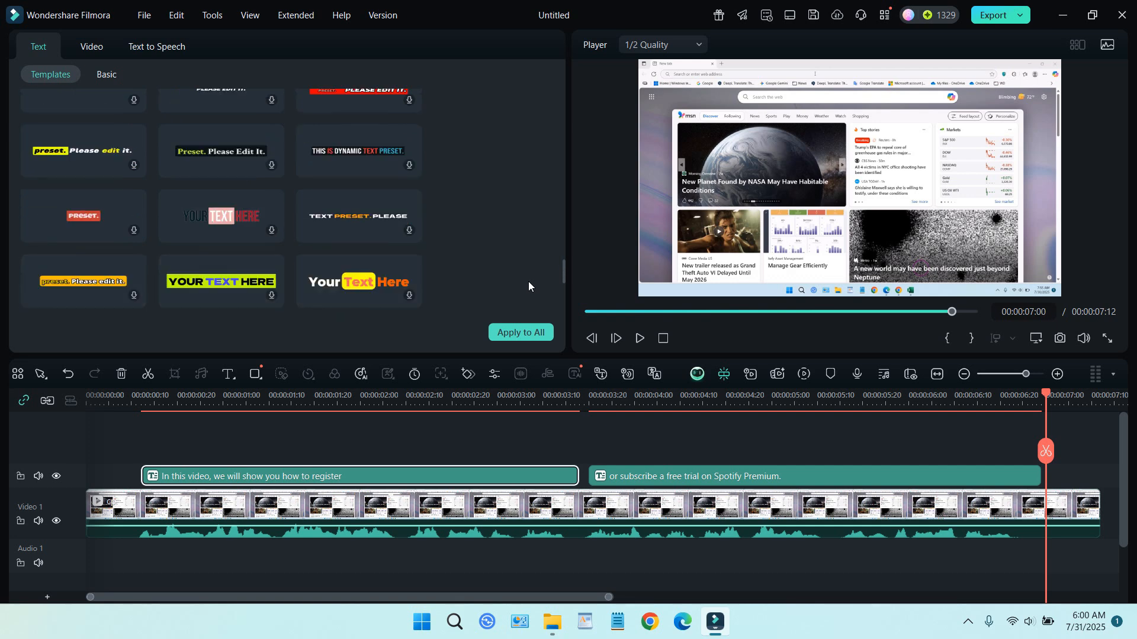
scroll(528, 281, "down", 3)
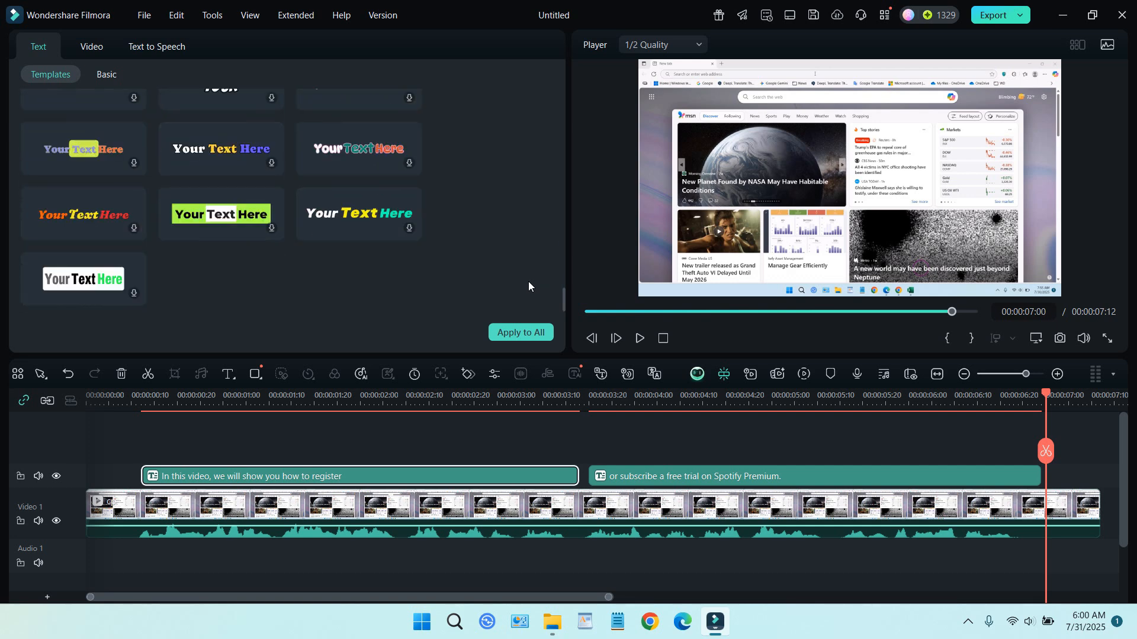
scroll(528, 282, "up", 8)
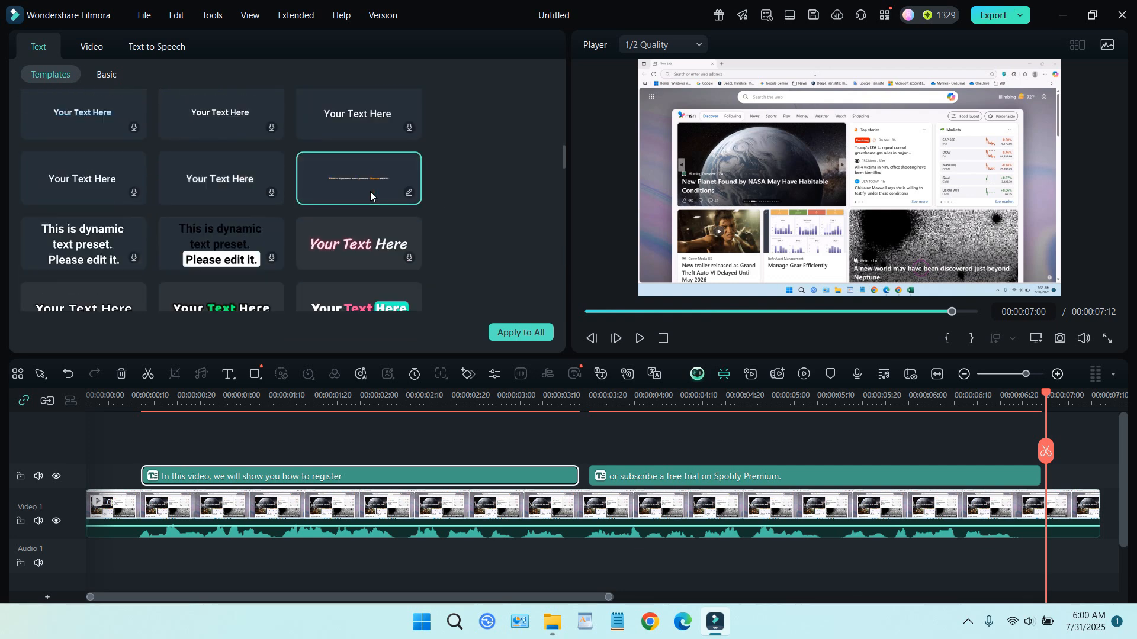
left_click_drag(1046, 451, 688, 478)
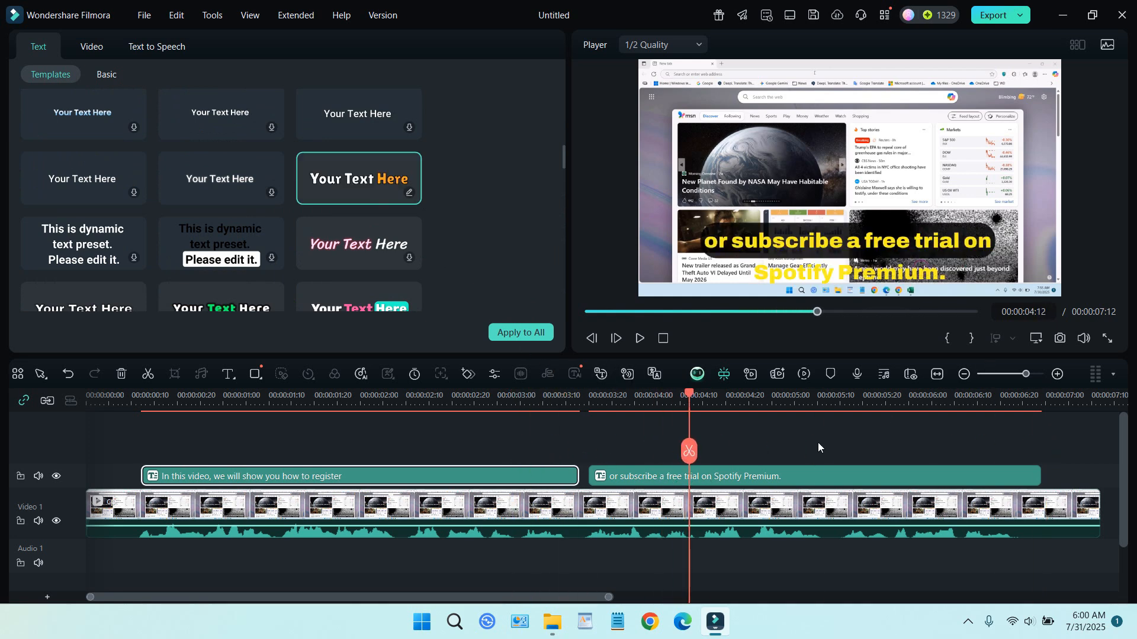
left_click(829, 474)
left_click(314, 170)
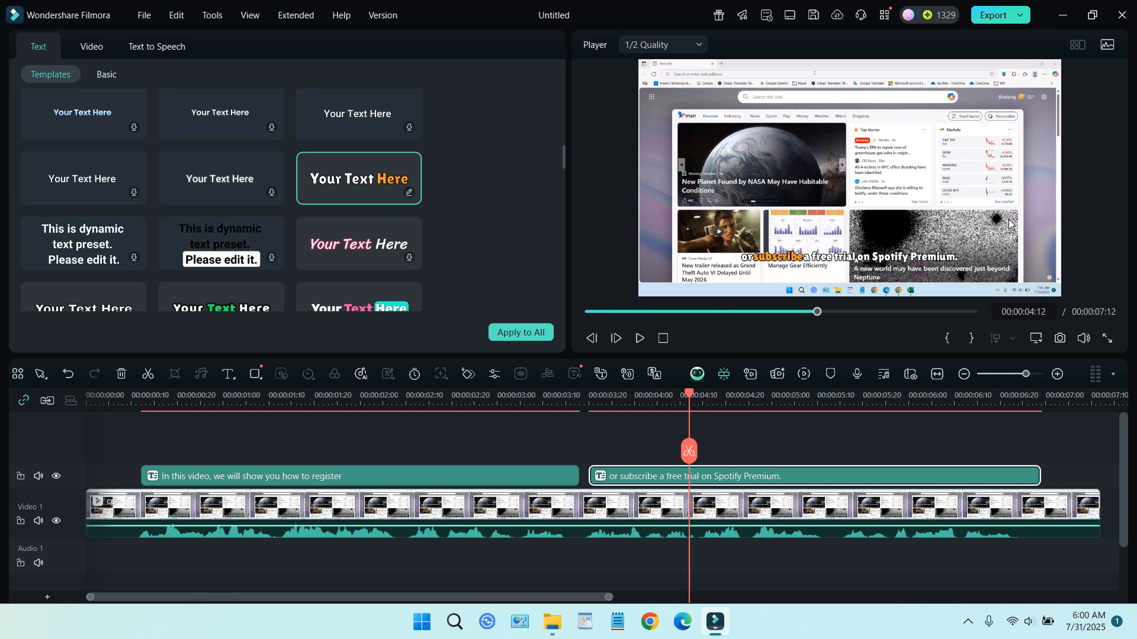
Step: Export the captioned video locally with the title cp2
left_click(993, 19)
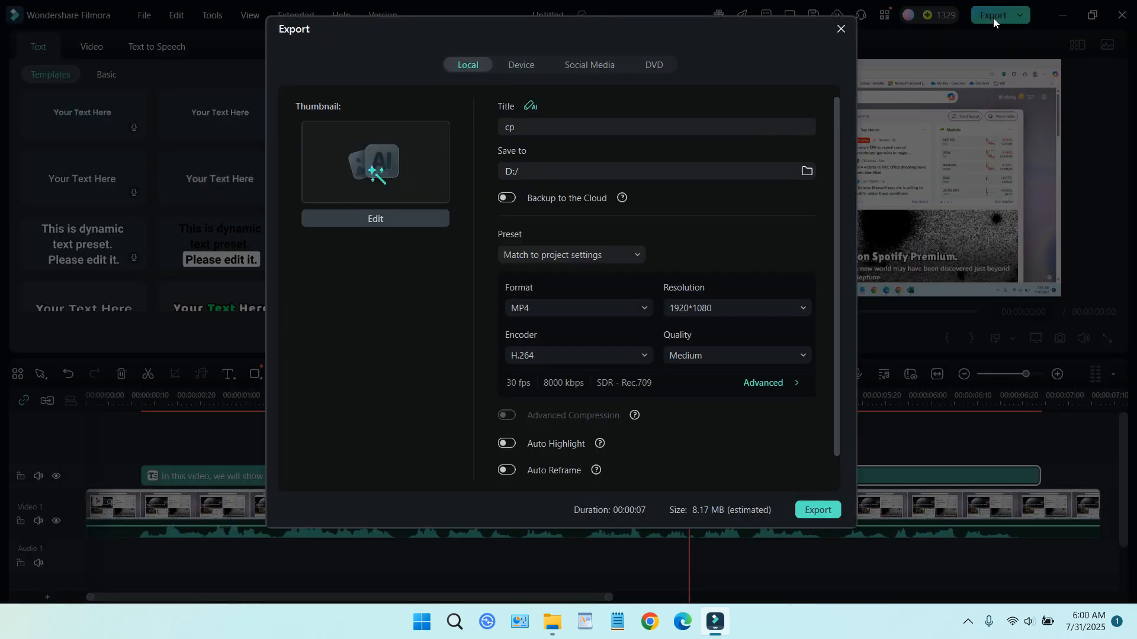
left_click(611, 131)
type("cp2")
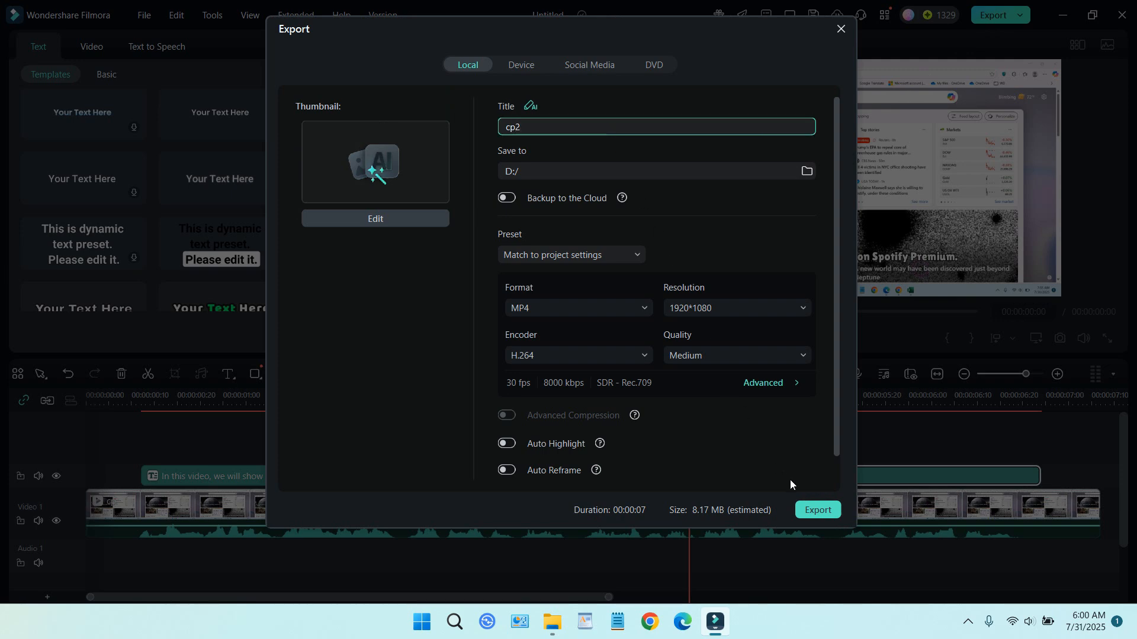
left_click(817, 510)
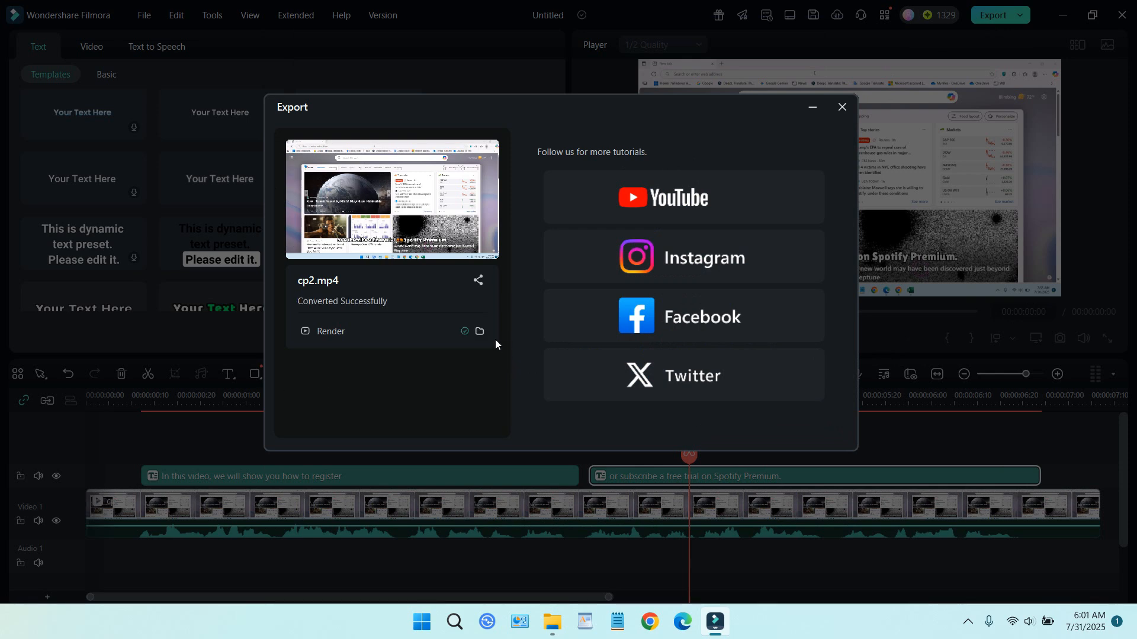
Step: Open the export folder, play cp2.mp4 to check the captions, and close the media player
left_click(481, 331)
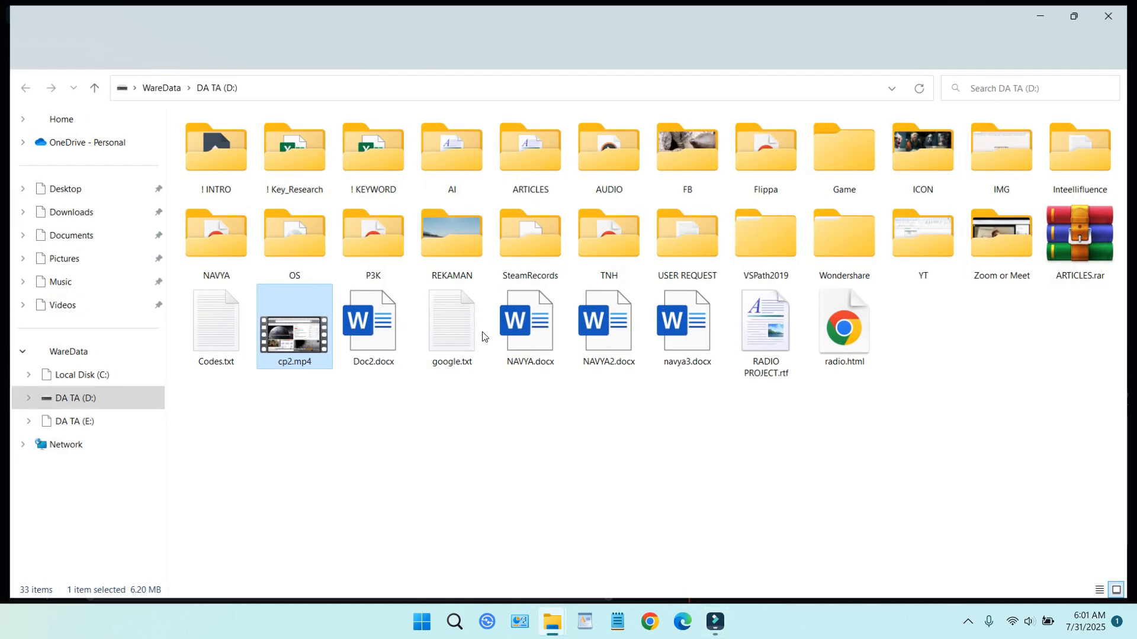
double_click(314, 342)
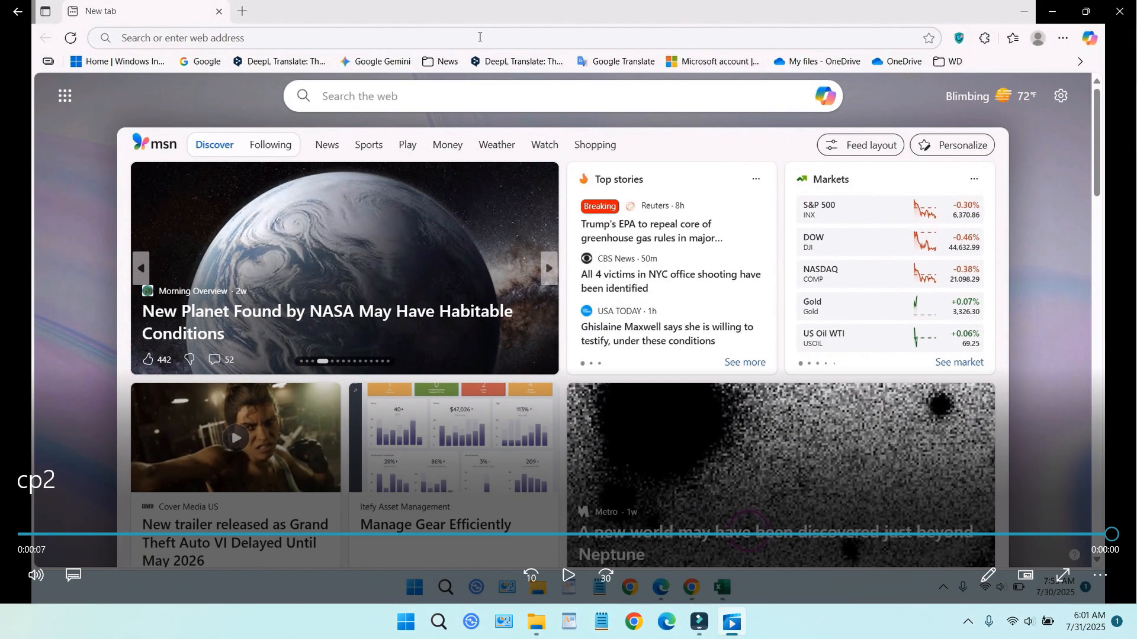
left_click(1119, 11)
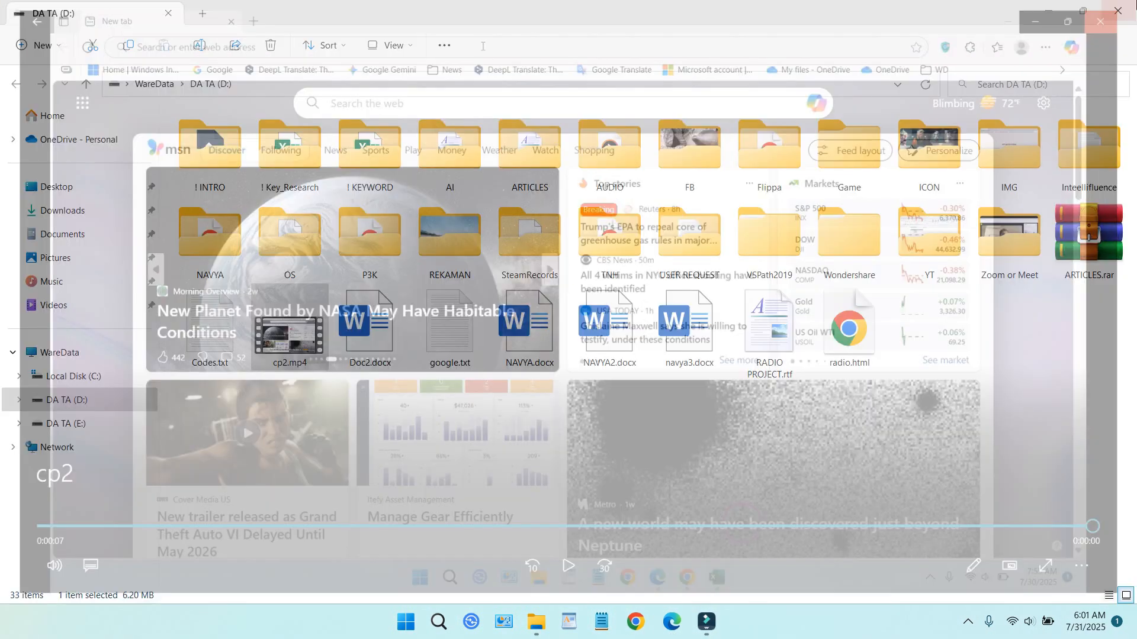